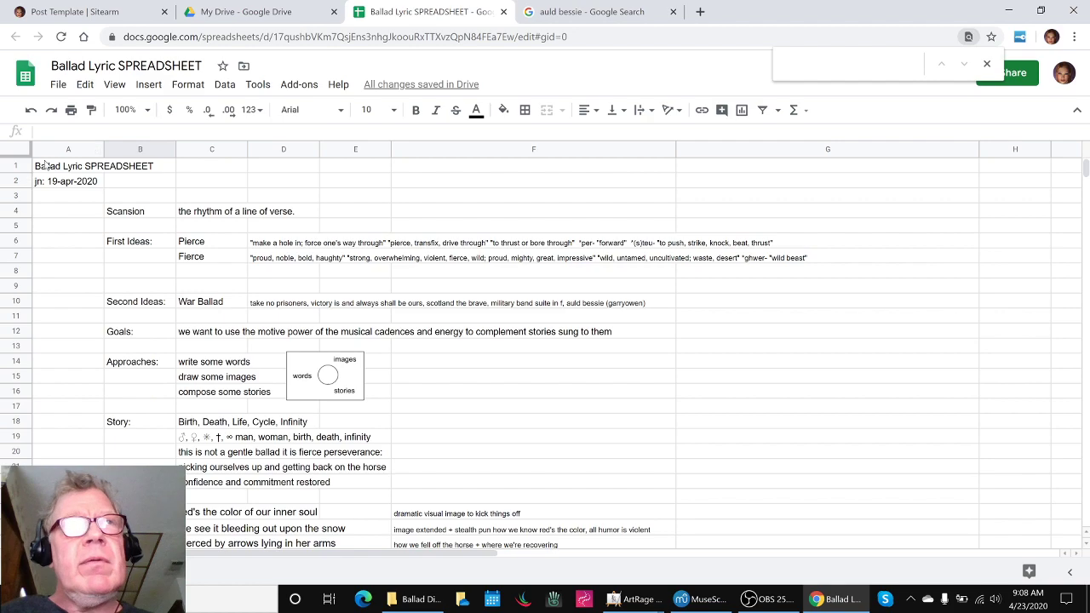
Step: Review the title, the Scansion label and the First Ideas words Pierce and Fierce
{"action": "left_click", "coordinate": [47, 169]}
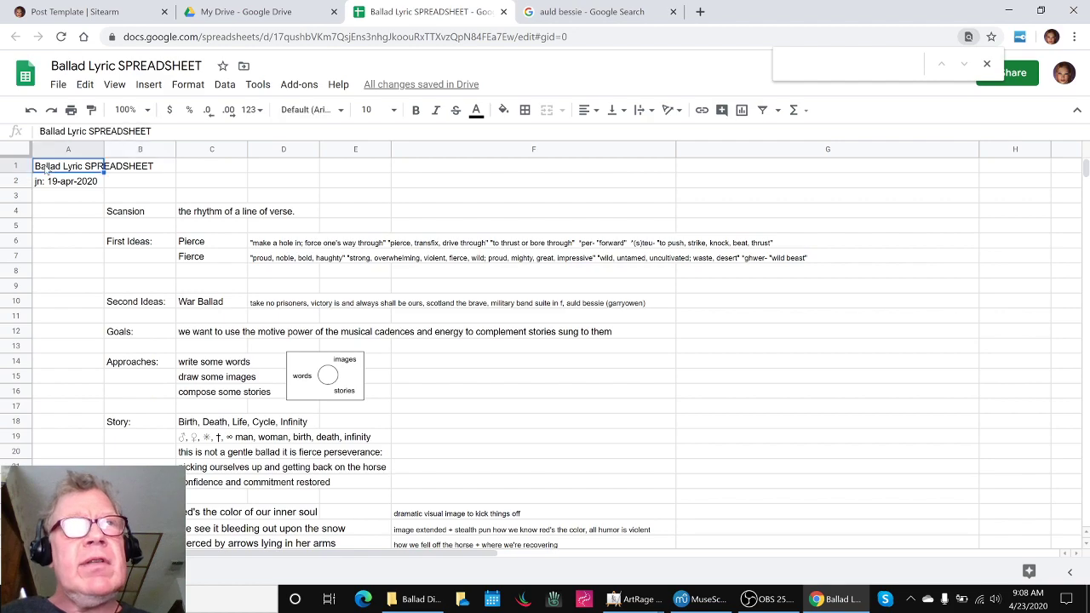
{"action": "left_click", "coordinate": [110, 217]}
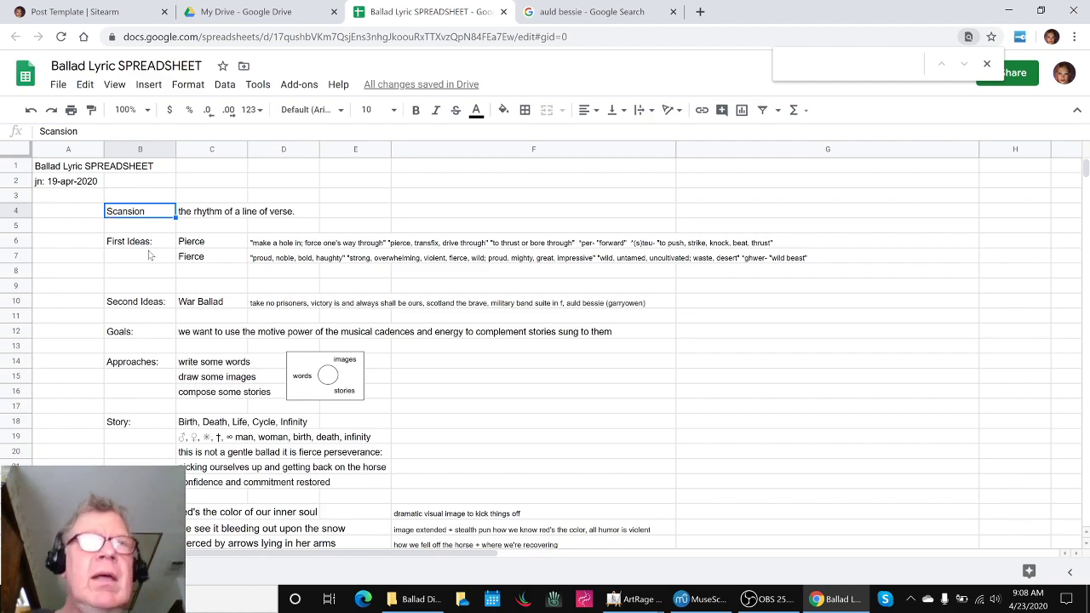
{"action": "left_click", "coordinate": [201, 244]}
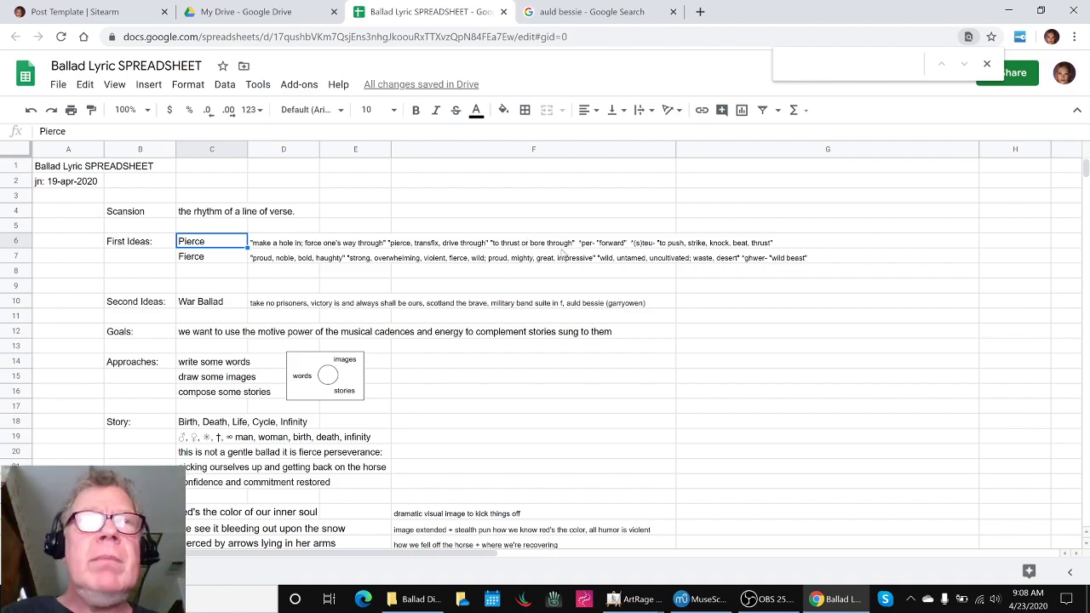
{"action": "left_click", "coordinate": [204, 259]}
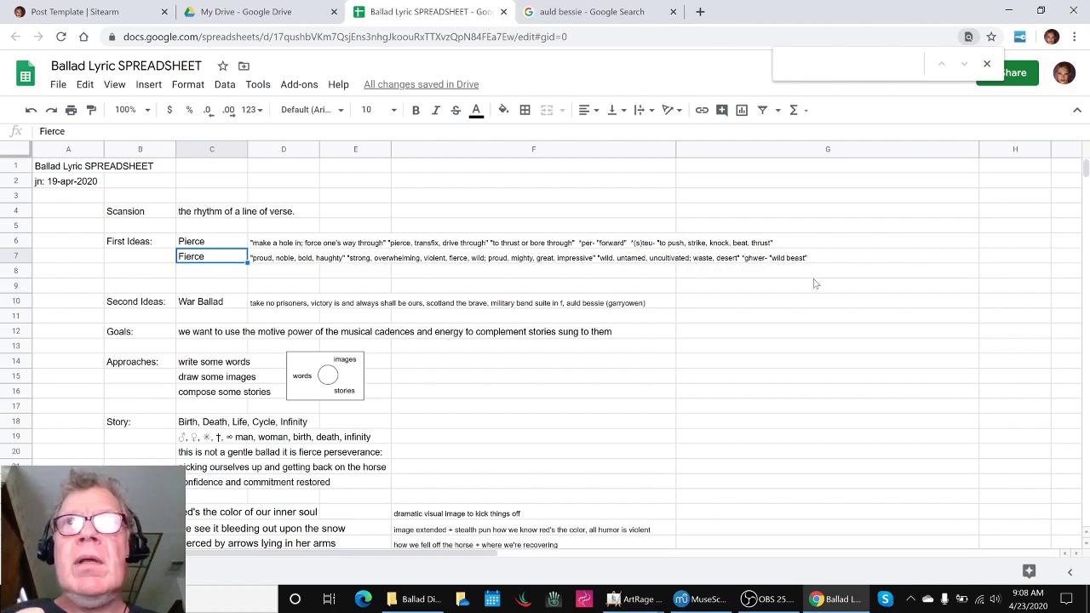
Step: Inspect the Fierce and Pierce word-origin notes in D7 and D6, and select empty row 9
{"action": "double_click", "coordinate": [790, 259]}
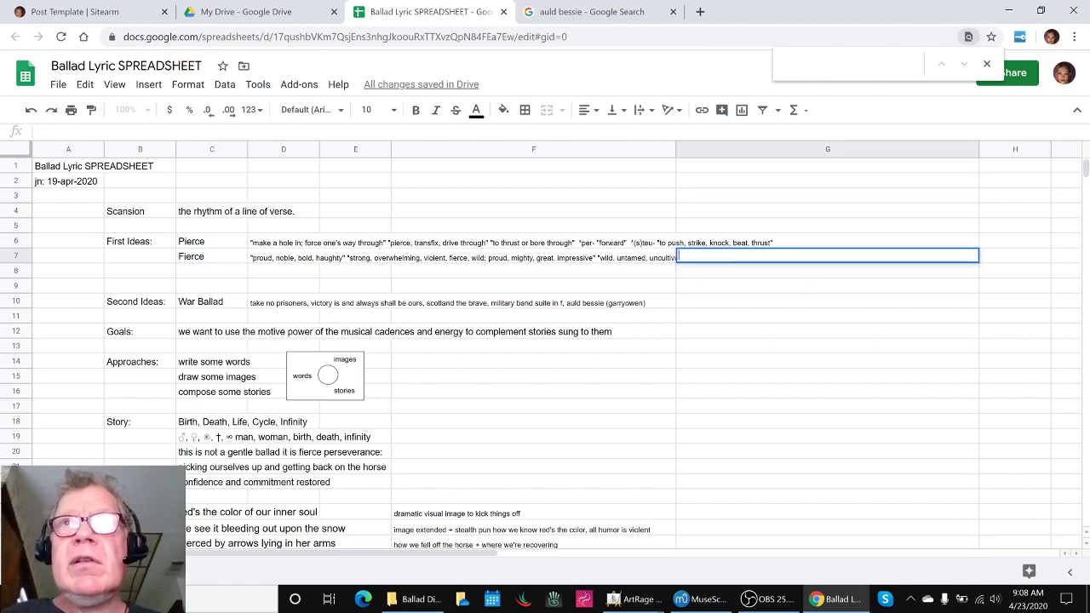
{"action": "double_click", "coordinate": [256, 259]}
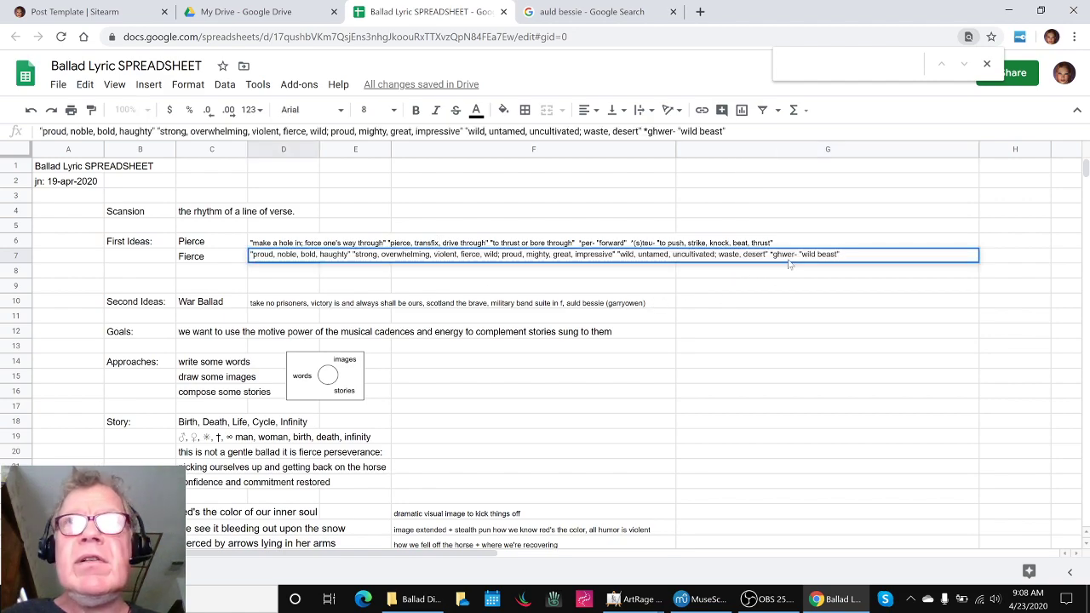
{"action": "left_click_drag", "start_coordinate": [817, 253], "coordinate": [838, 253]}
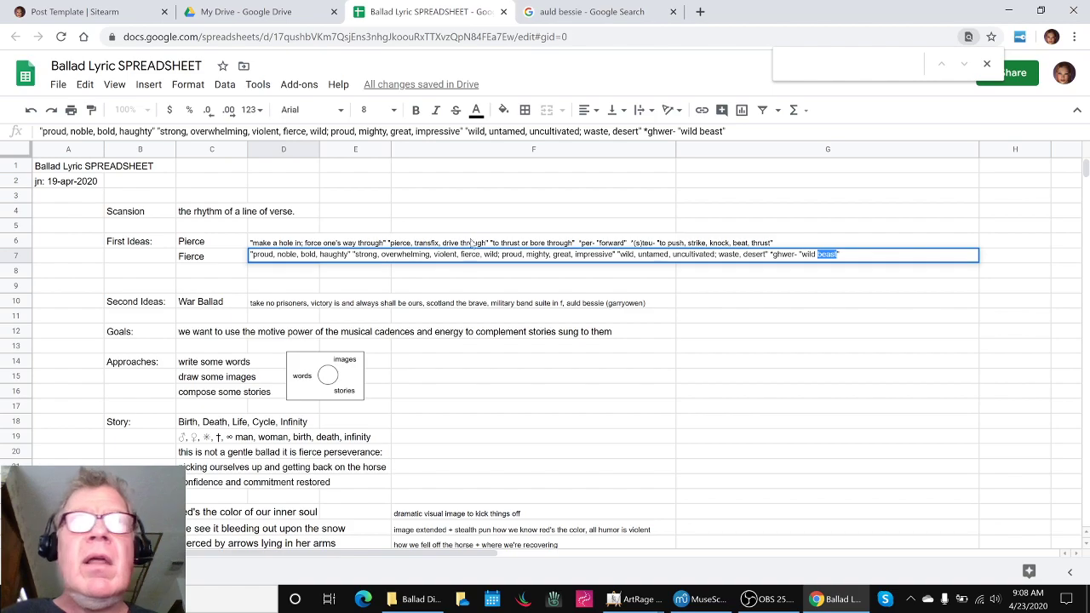
{"action": "double_click", "coordinate": [287, 244]}
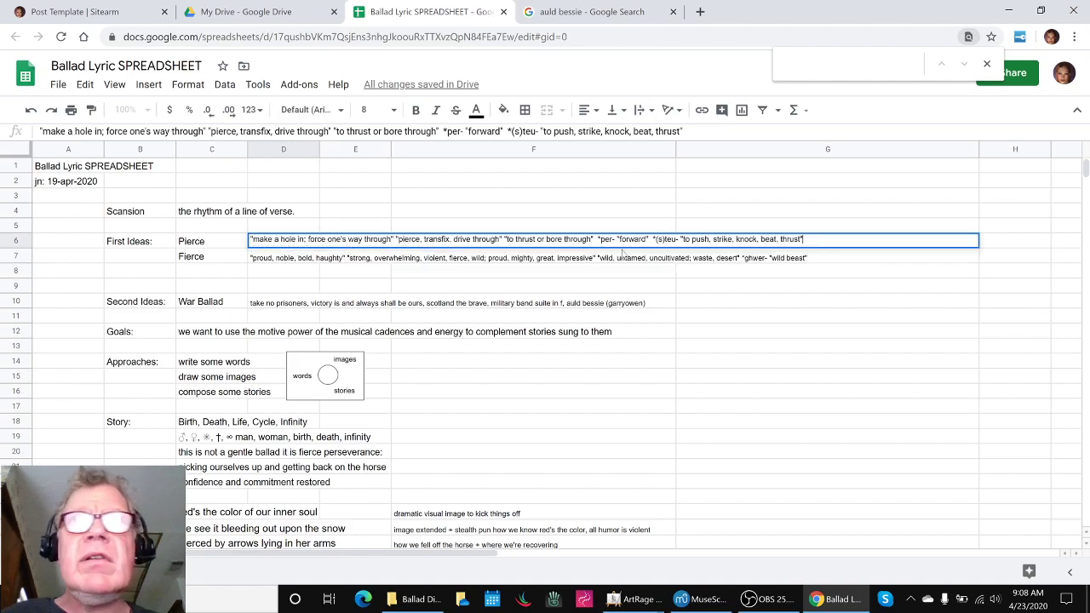
{"action": "left_click", "coordinate": [705, 239]}
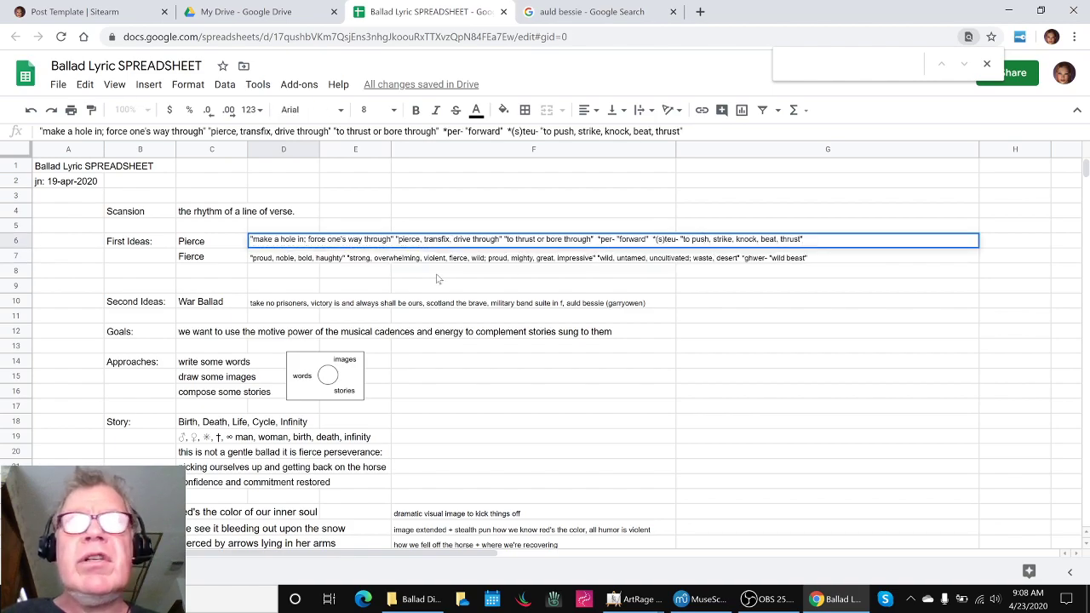
{"action": "left_click", "coordinate": [26, 285]}
Step: Delete empty row 9, then review the Second Ideas, War Ballad and Goals cells
{"action": "right_click", "coordinate": [26, 285]}
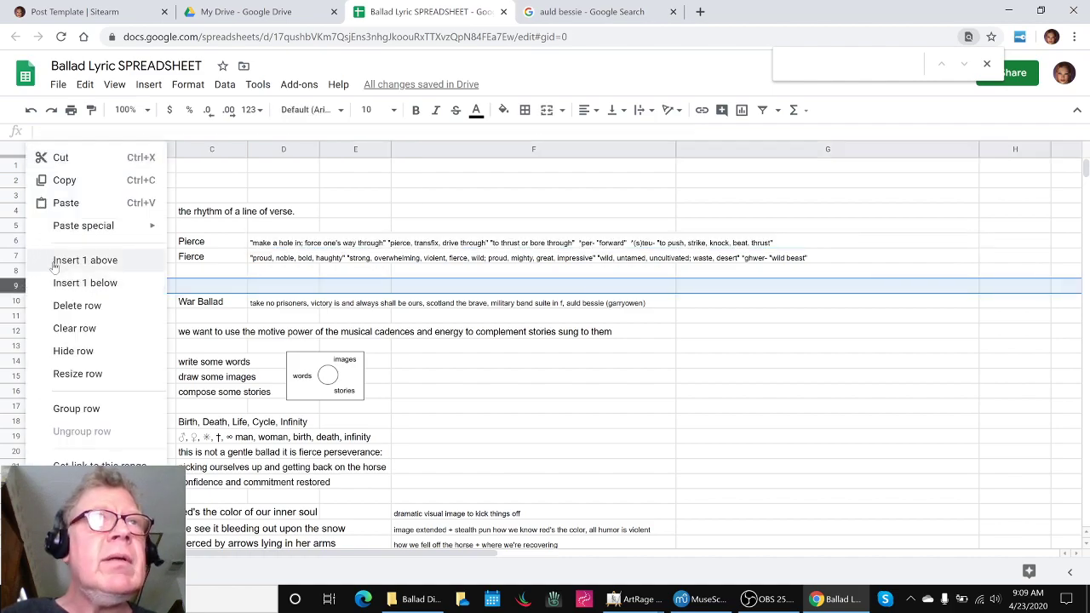
{"action": "left_click", "coordinate": [68, 307]}
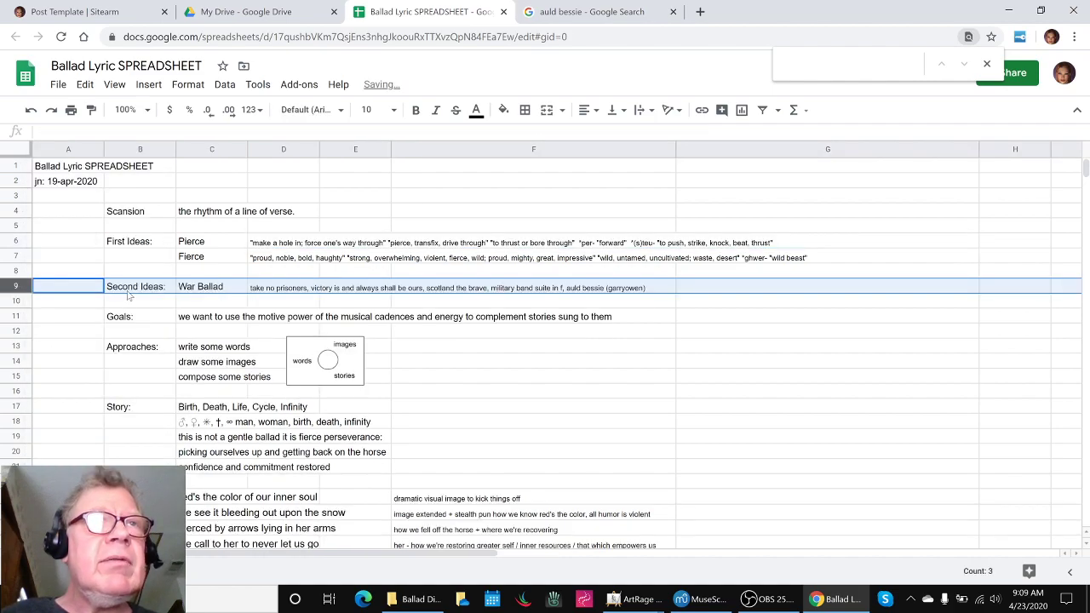
{"action": "left_click", "coordinate": [132, 289]}
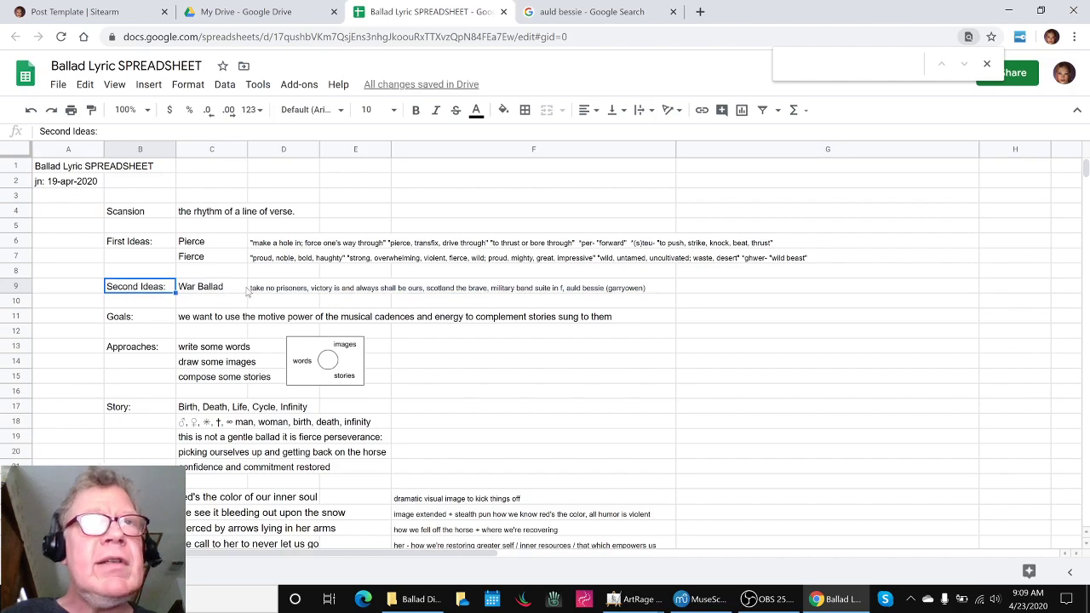
{"action": "left_click", "coordinate": [260, 289]}
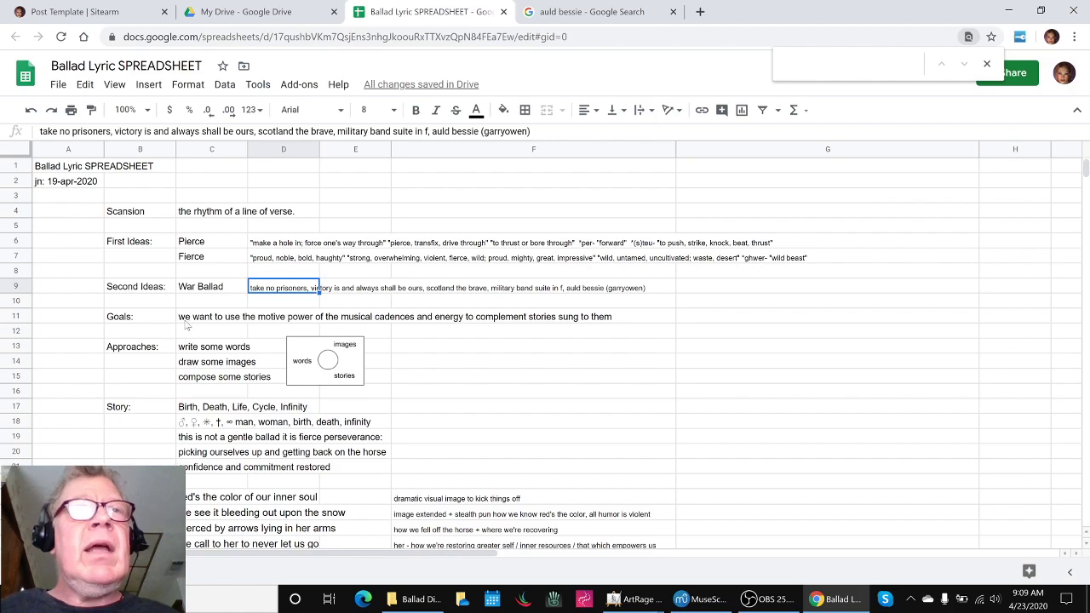
{"action": "left_click", "coordinate": [187, 321]}
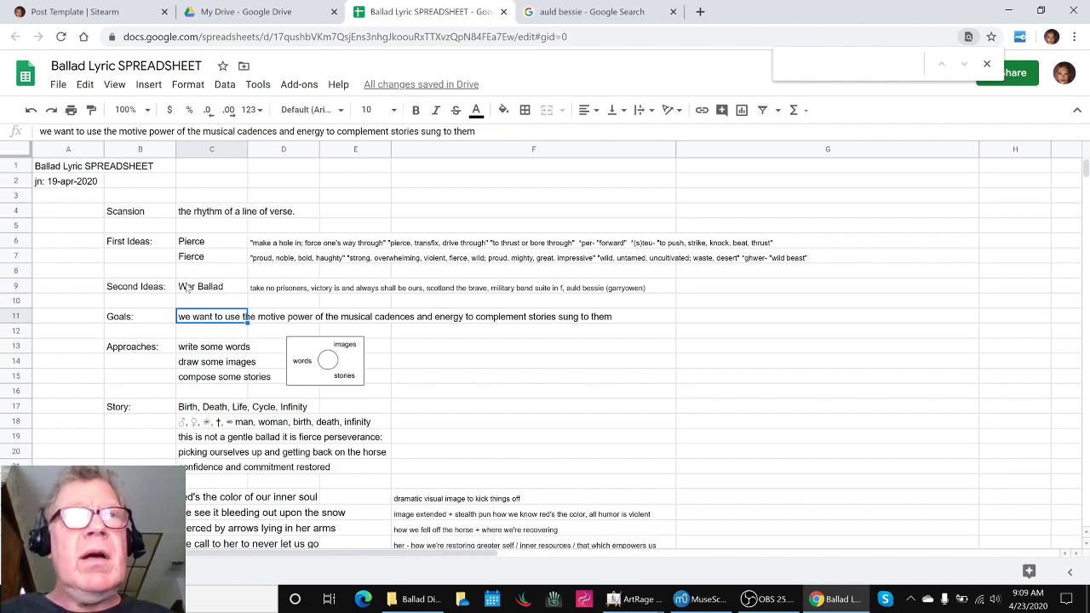
{"action": "left_click", "coordinate": [188, 289]}
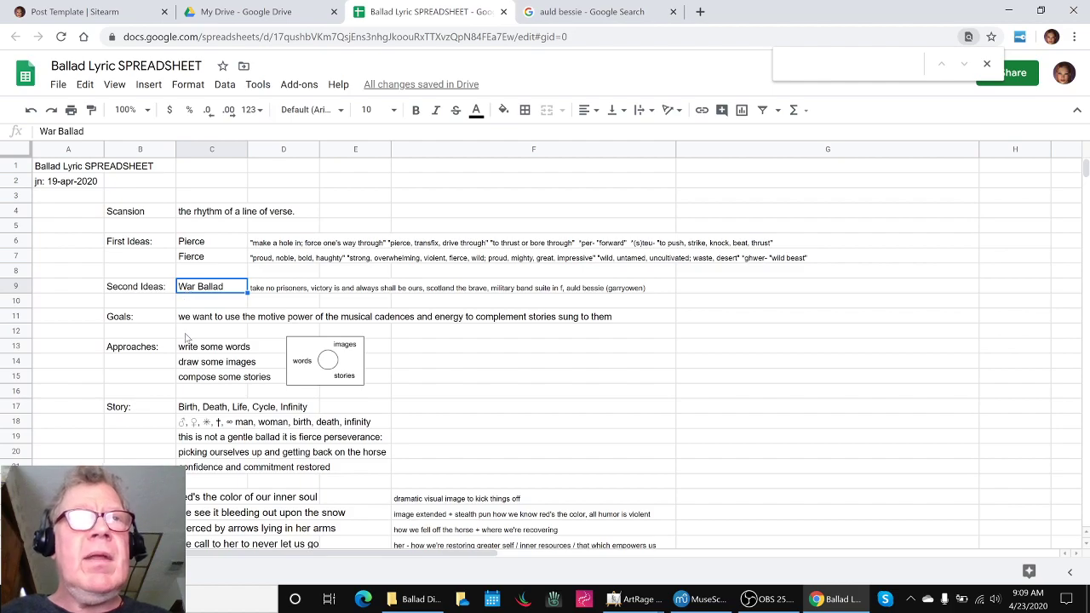
Step: Review the Approaches: write some words, draw some images, compose some stories, and the diagram
{"action": "left_click", "coordinate": [150, 350]}
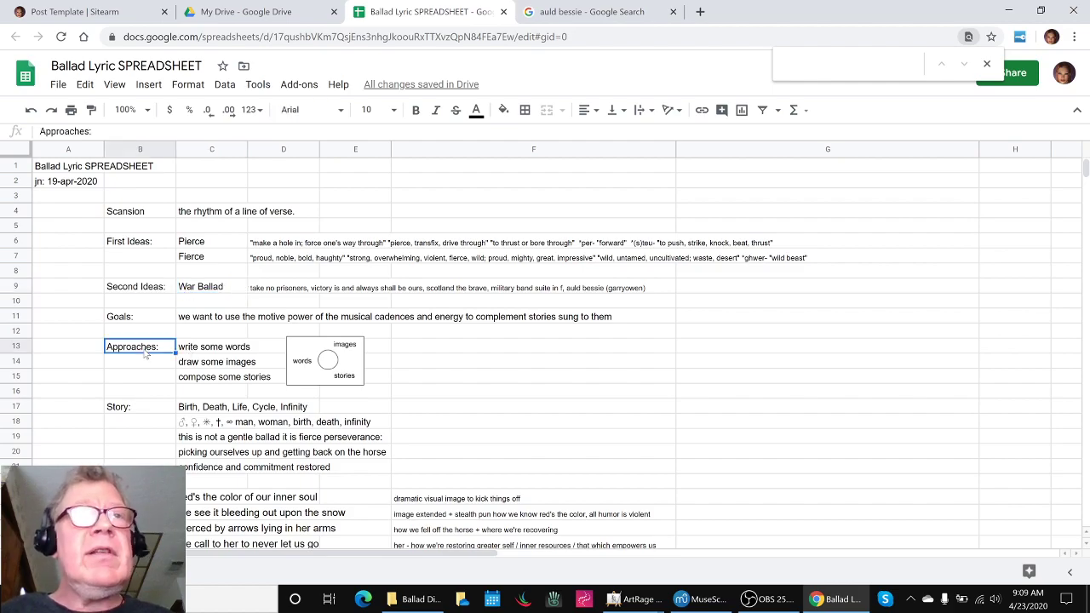
{"action": "left_click", "coordinate": [198, 351]}
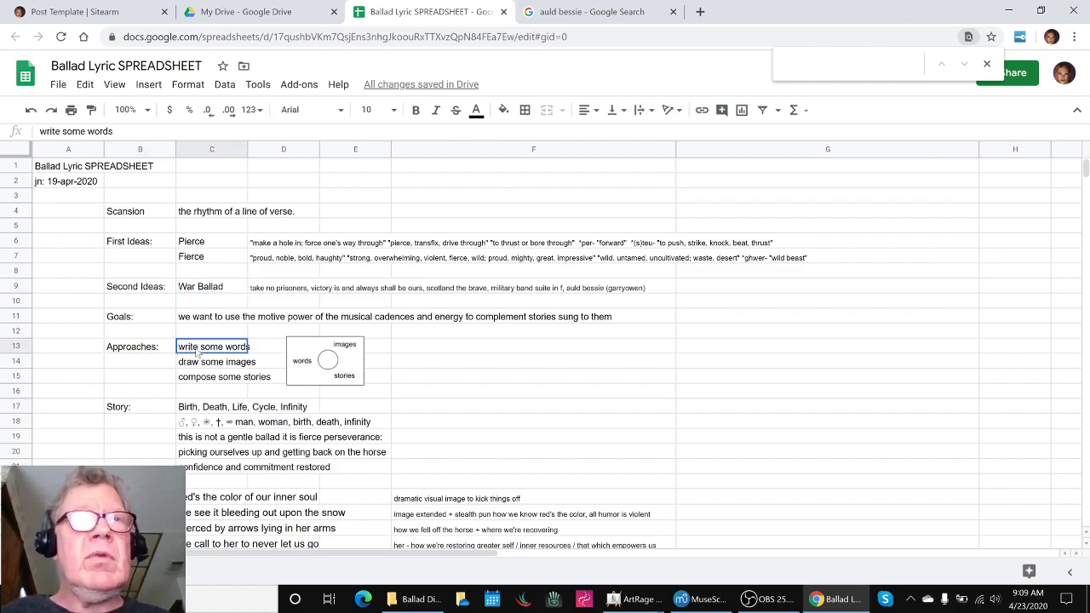
{"action": "left_click", "coordinate": [187, 363]}
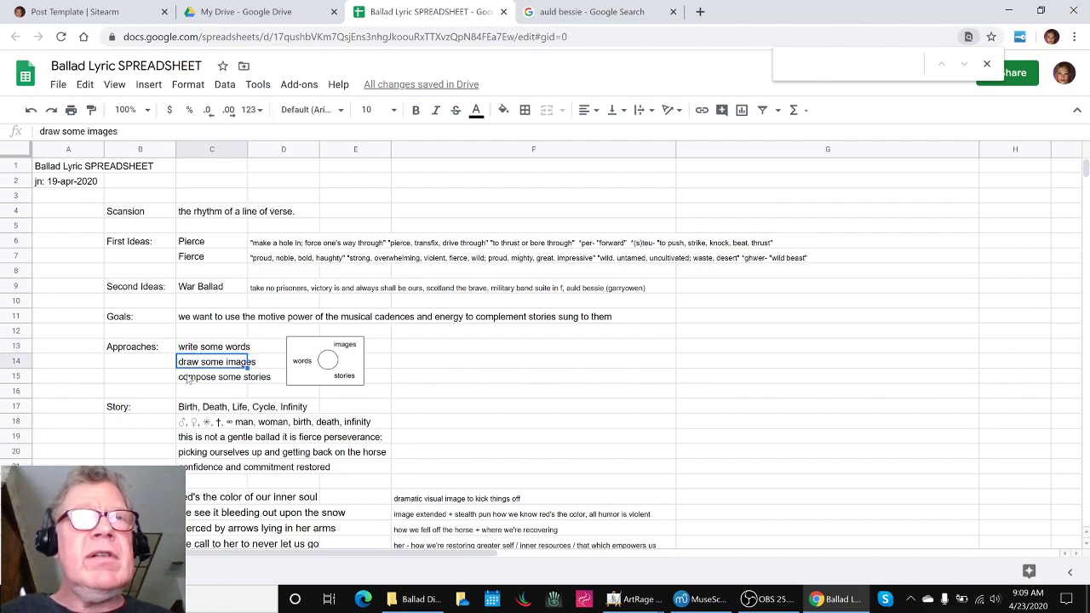
{"action": "left_click", "coordinate": [188, 380]}
{"action": "left_click", "coordinate": [307, 362]}
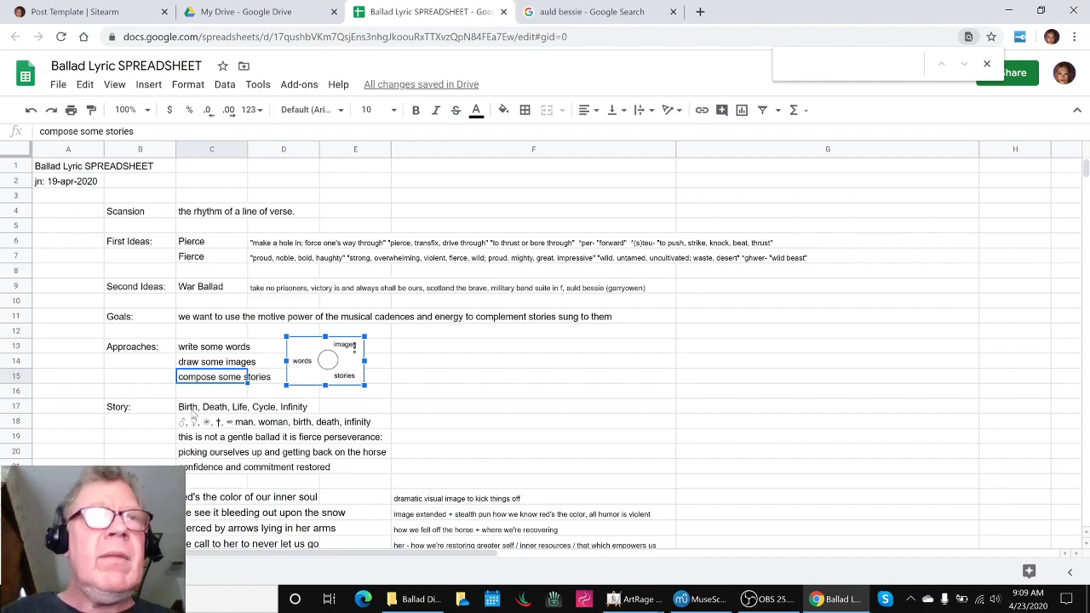
Step: Review the Story lines from Birth, Death, Life, Cycle, Infinity to confidence and commitment restored
{"action": "left_click", "coordinate": [190, 409]}
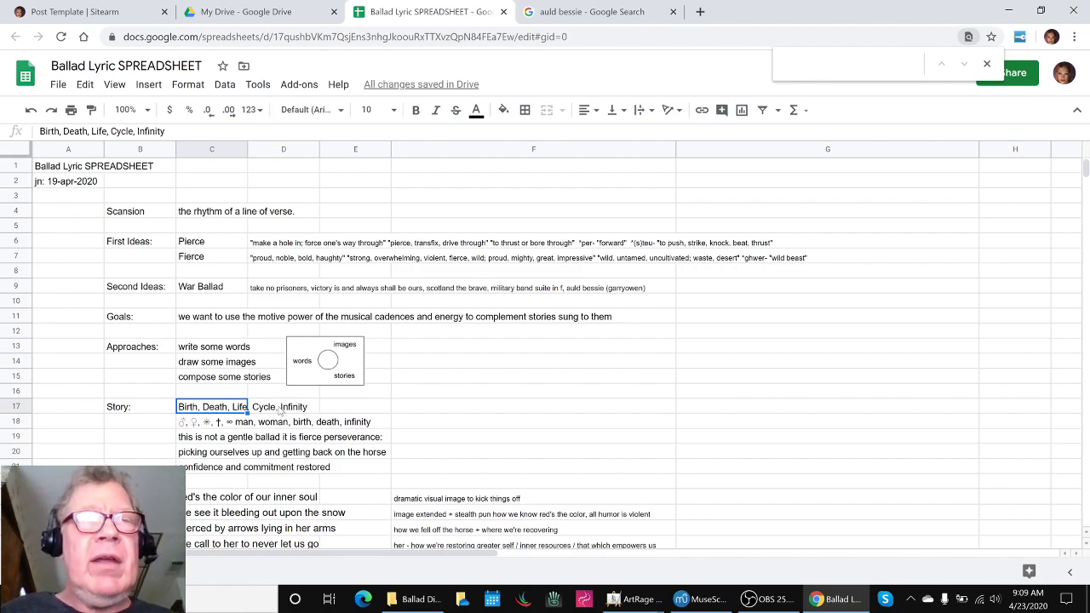
{"action": "left_click", "coordinate": [214, 421]}
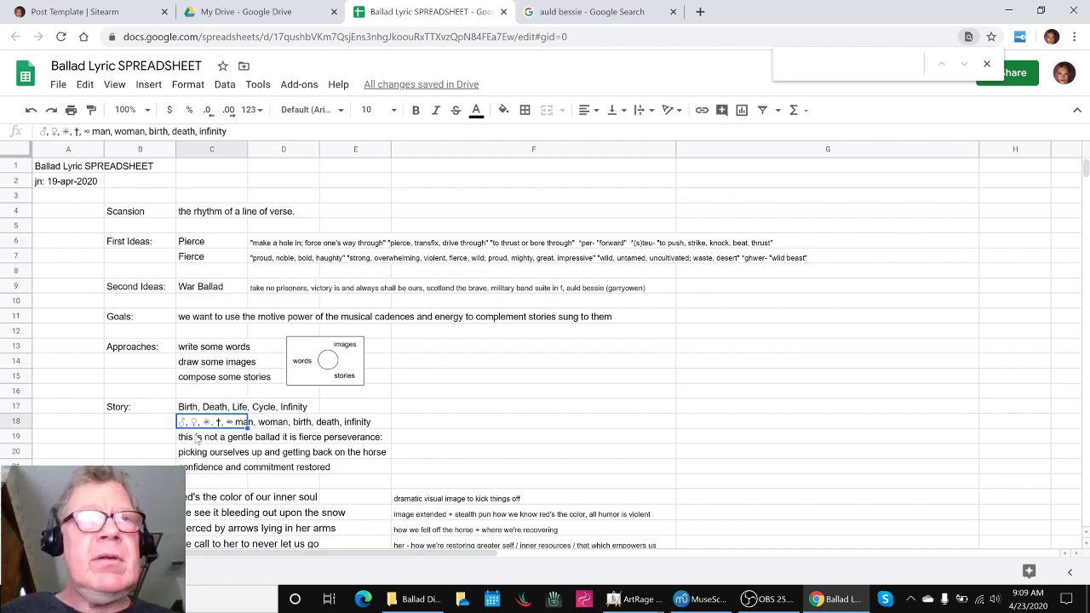
{"action": "left_click", "coordinate": [192, 437]}
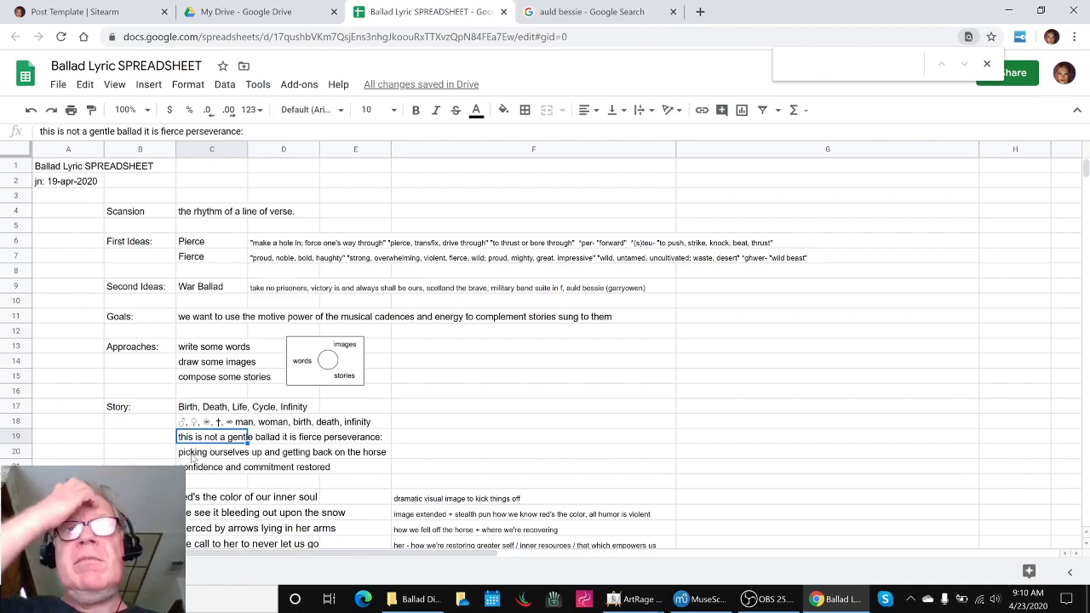
{"action": "left_click", "coordinate": [189, 452]}
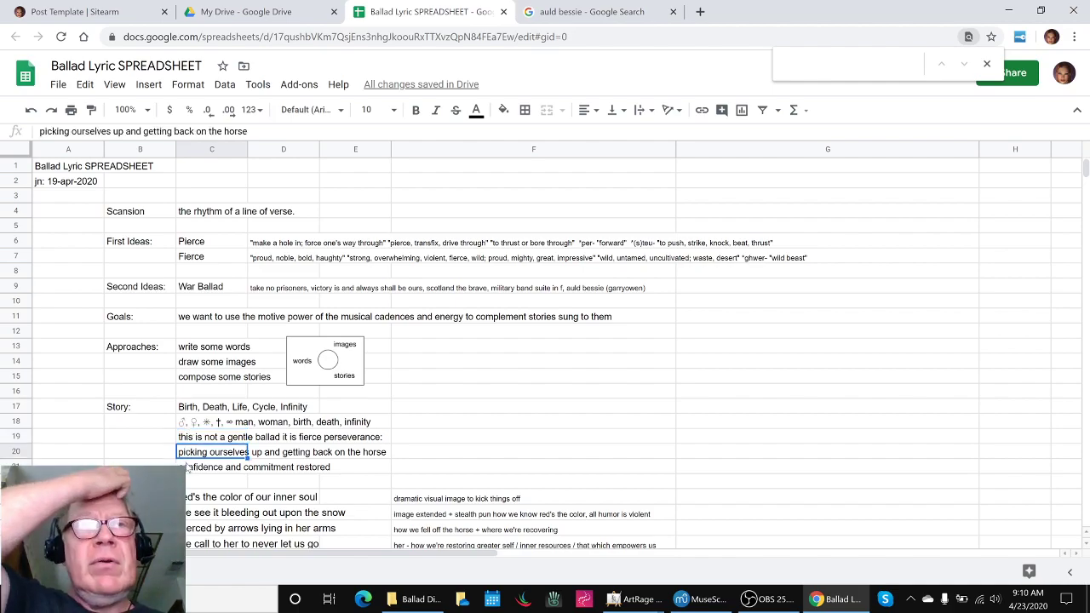
{"action": "left_click", "coordinate": [188, 464]}
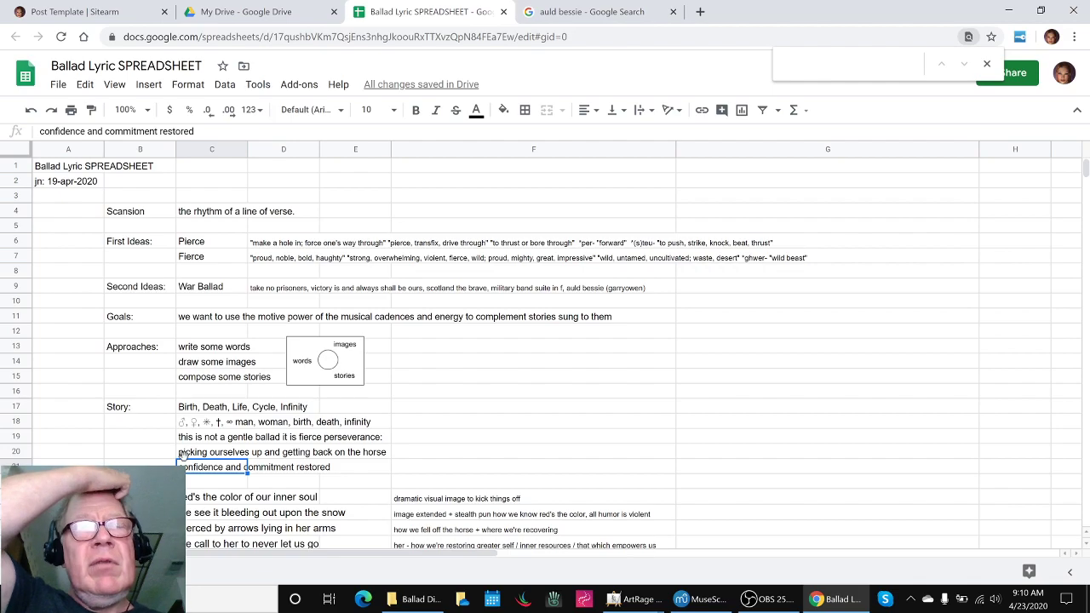
{"action": "scroll", "coordinate": [186, 462], "scroll_direction": "down", "scroll_amount": 2}
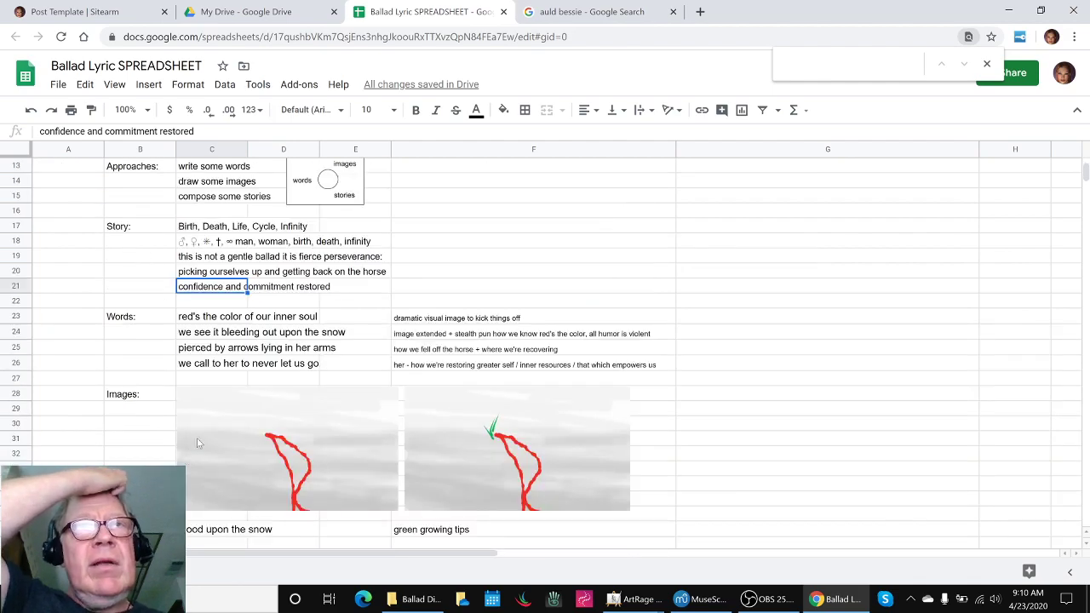
{"action": "left_click", "coordinate": [186, 316]}
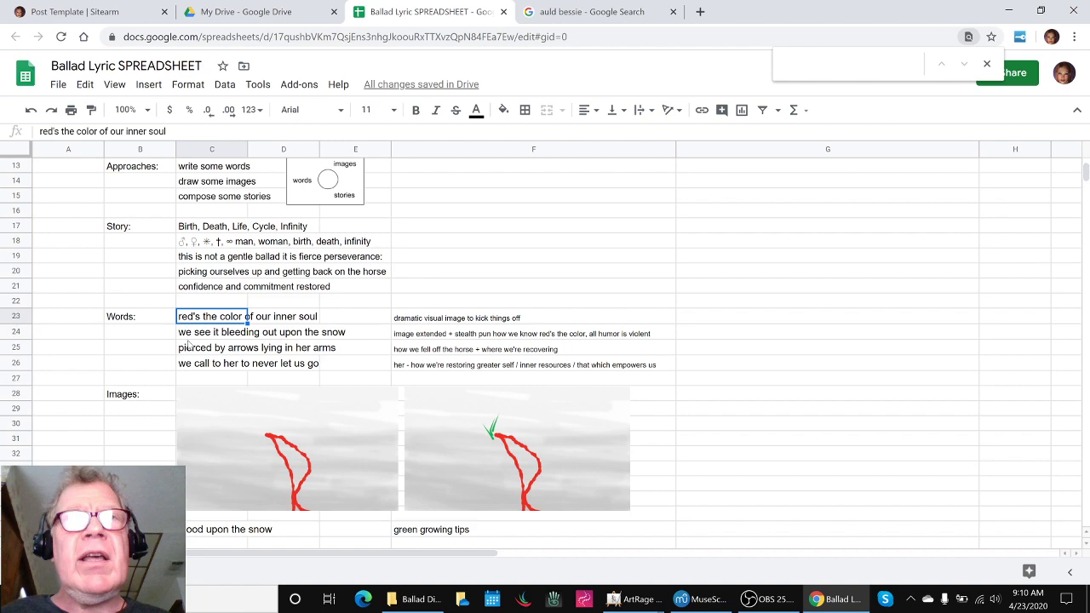
{"action": "left_click", "coordinate": [192, 348]}
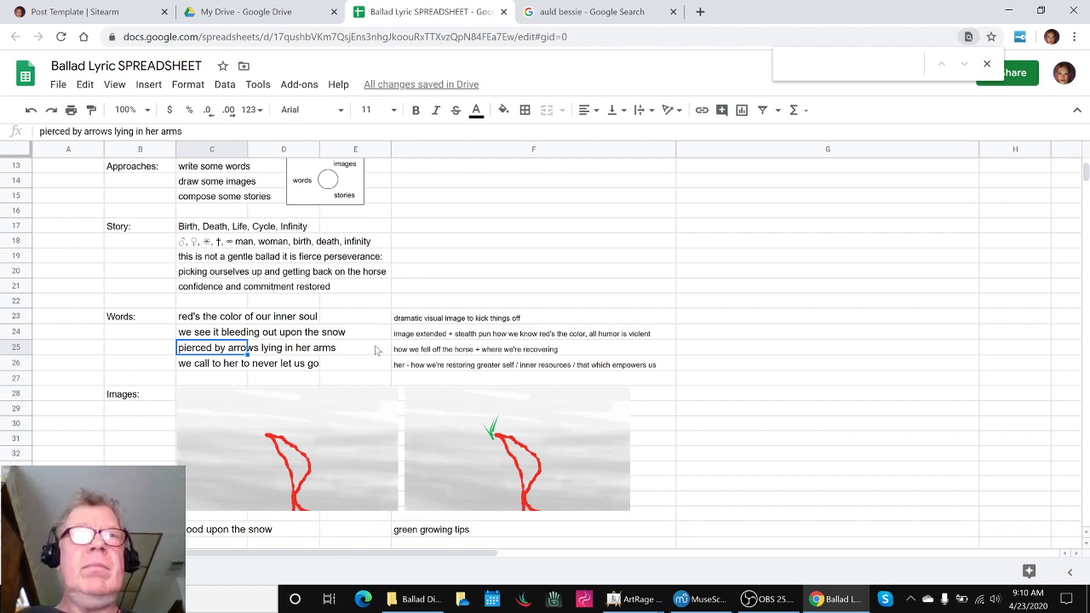
{"action": "left_click", "coordinate": [336, 413]}
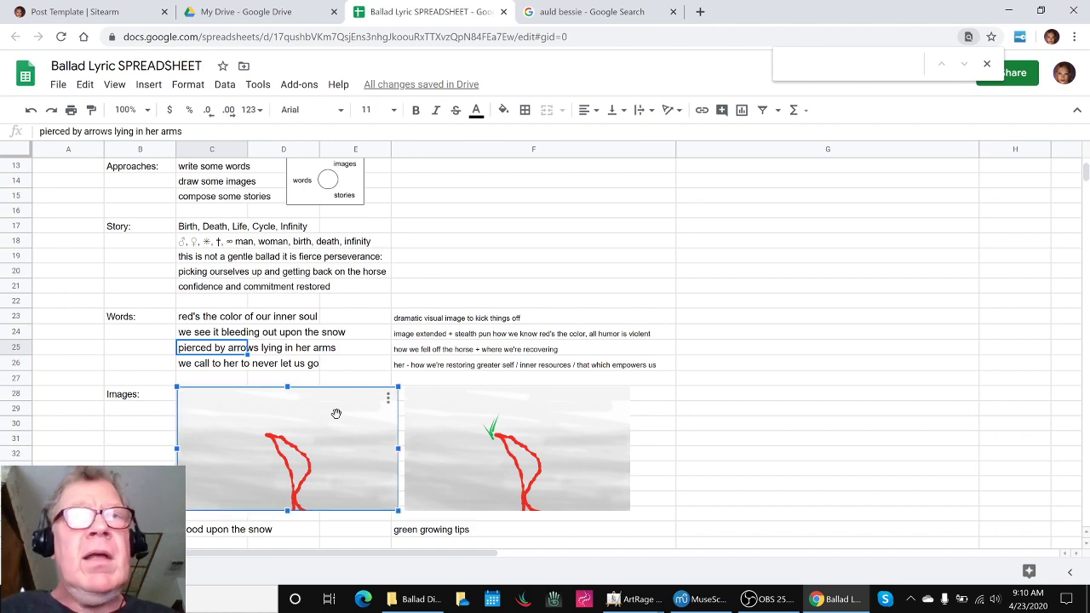
{"action": "left_click", "coordinate": [441, 449]}
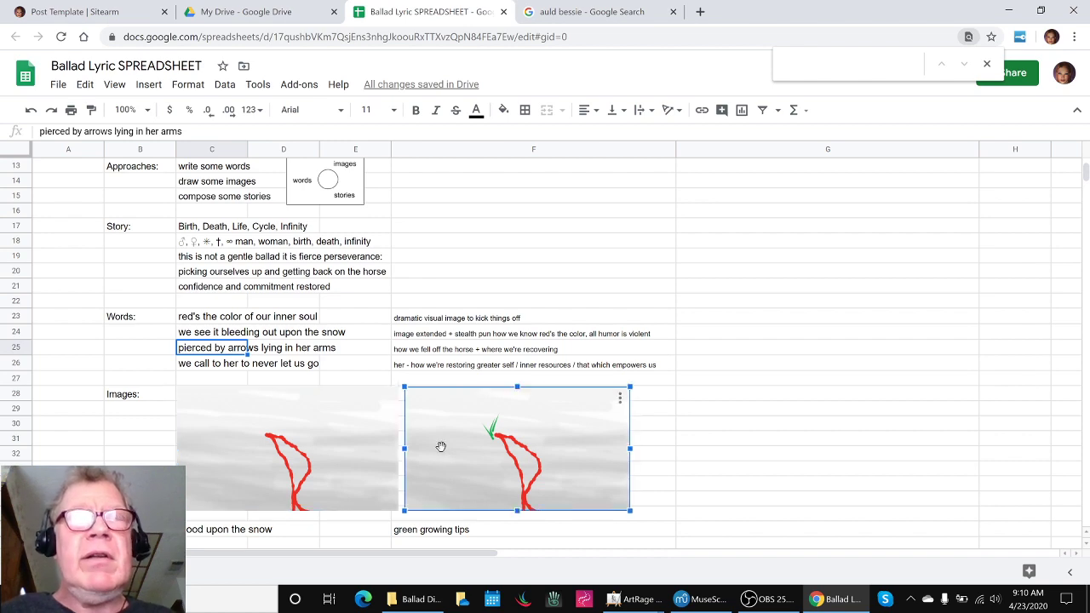
{"action": "left_click", "coordinate": [261, 321]}
{"action": "left_click", "coordinate": [261, 336]}
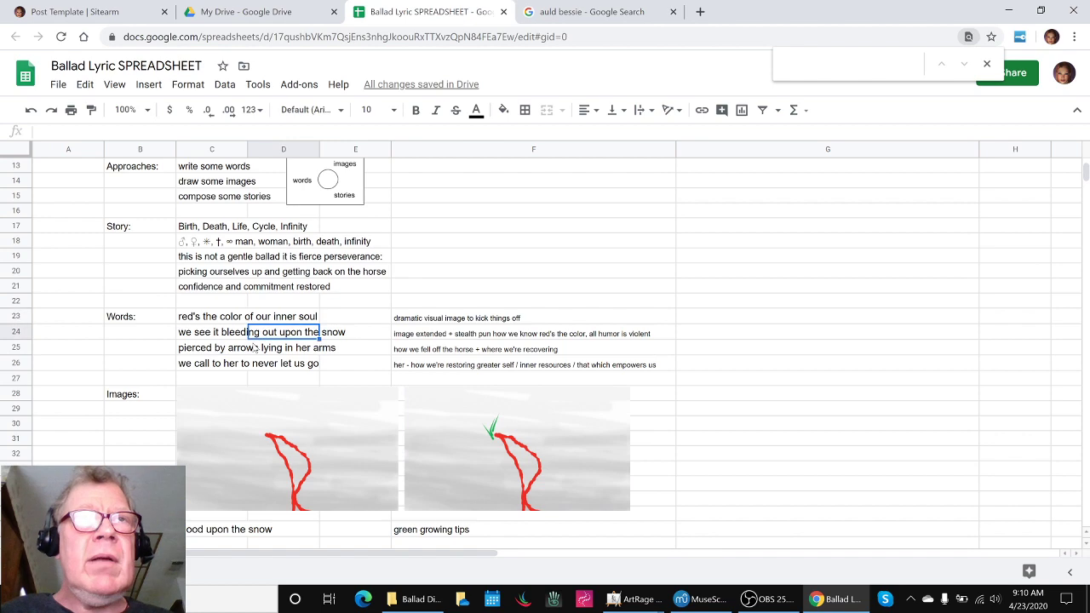
{"action": "left_click", "coordinate": [253, 348]}
{"action": "left_click", "coordinate": [246, 364]}
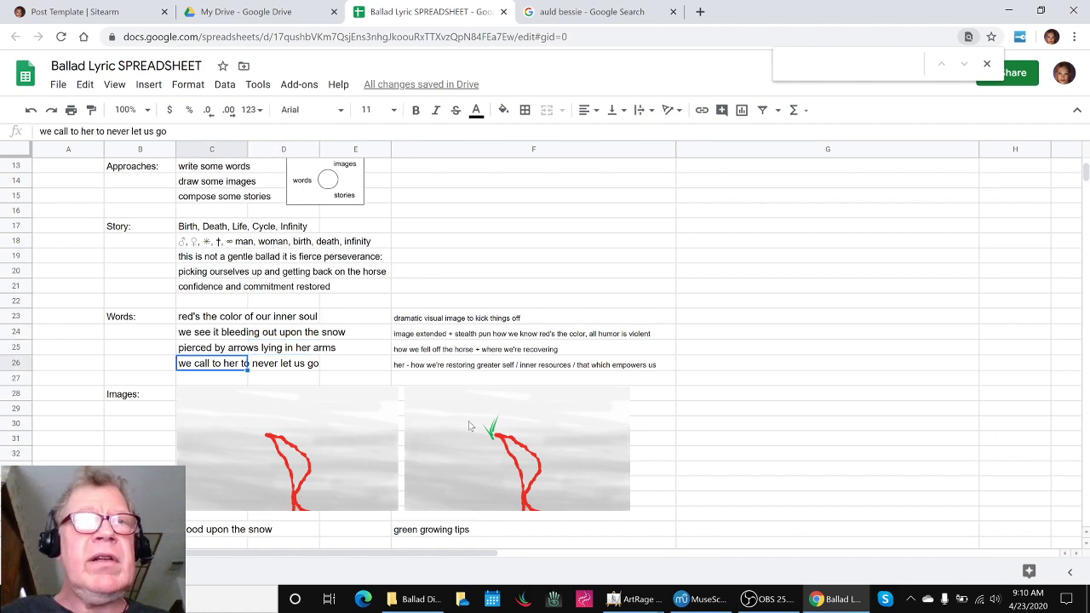
{"action": "scroll", "coordinate": [425, 420], "scroll_direction": "down", "scroll_amount": 2}
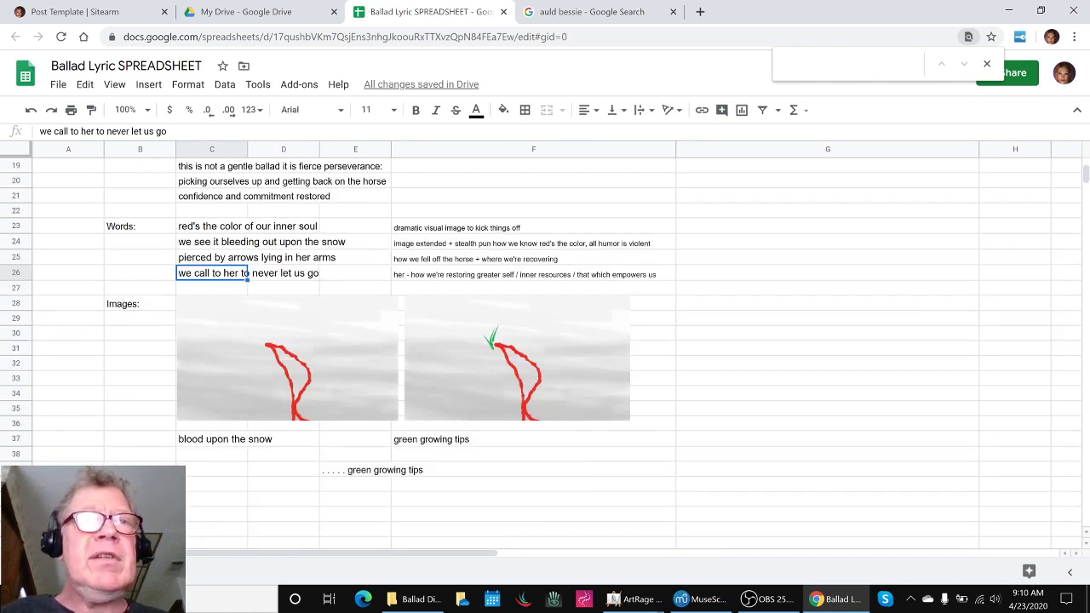
{"action": "left_click", "coordinate": [149, 471]}
{"action": "left_click", "coordinate": [324, 472]}
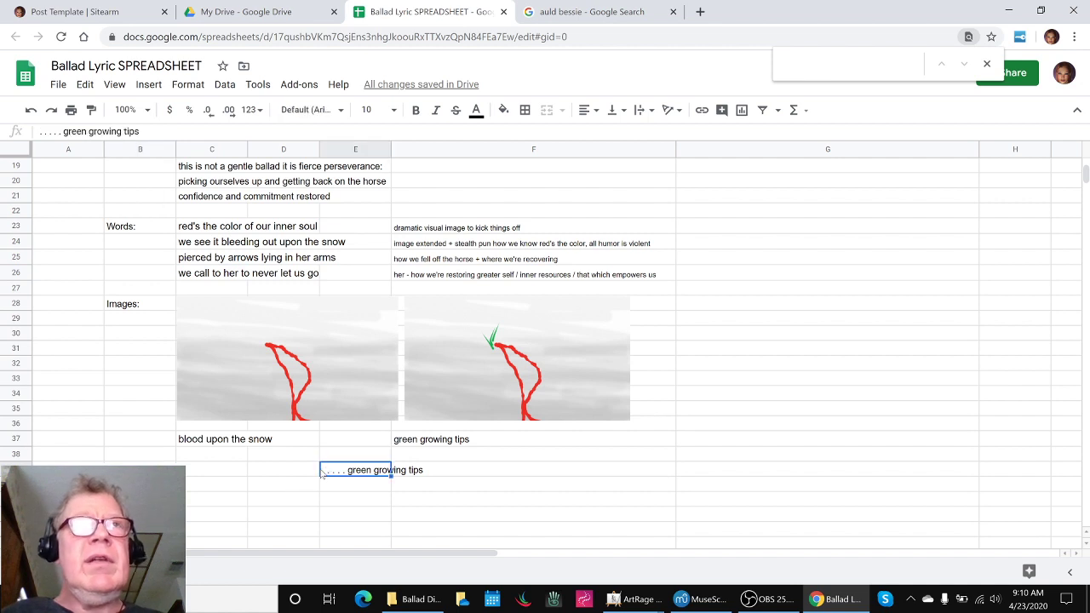
{"action": "left_click", "coordinate": [303, 395]}
{"action": "left_click", "coordinate": [464, 415]}
{"action": "mouse_move", "coordinate": [634, 599]}
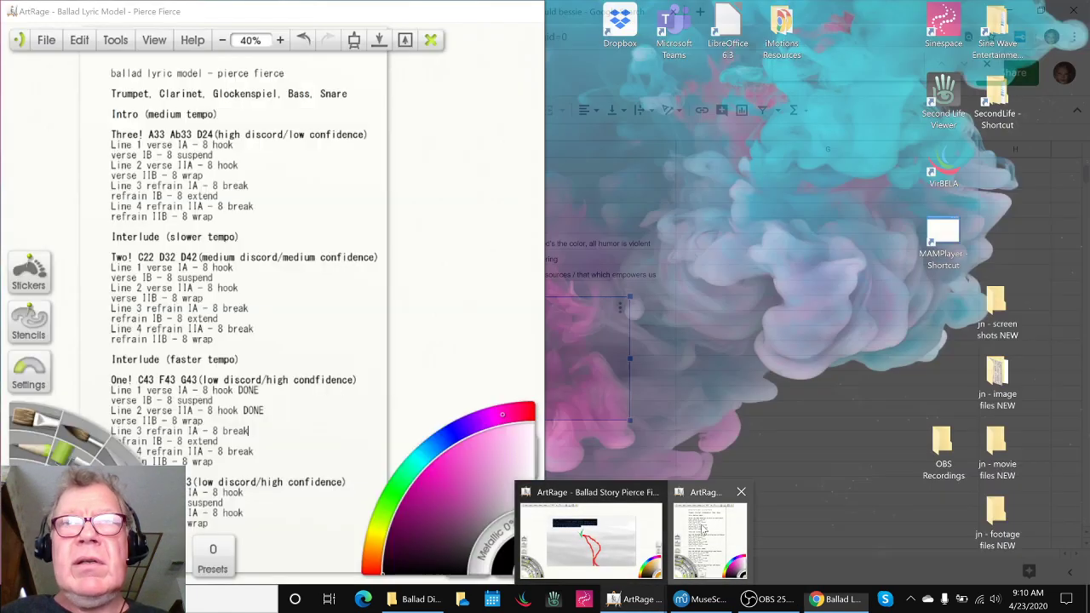
Step: Bring the Pierce Fierce lyric model forward with the MuseScore lyrics score beside it
{"action": "left_click", "coordinate": [702, 529]}
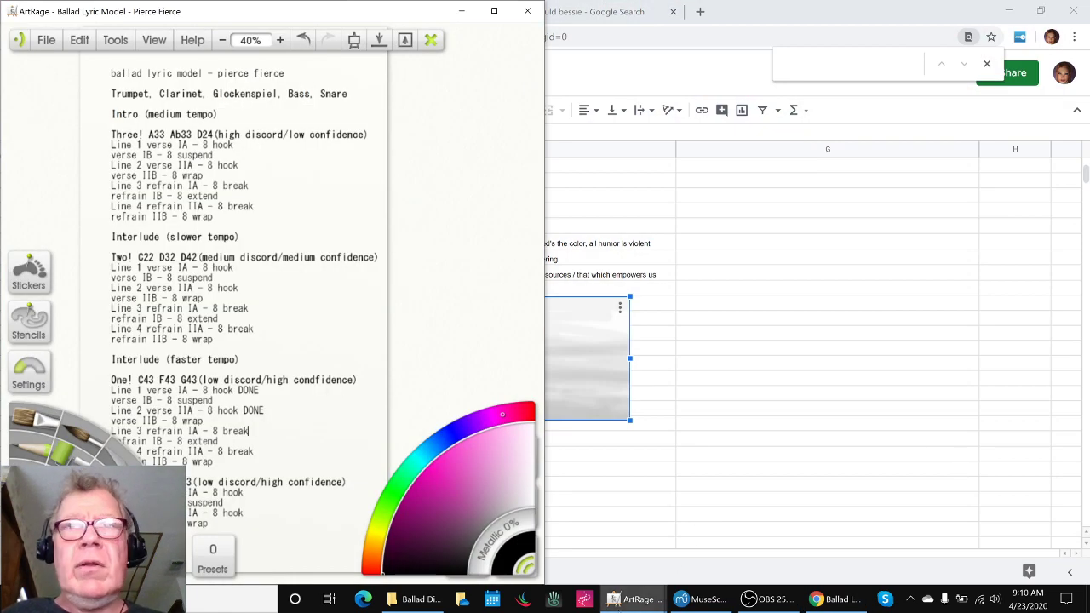
{"action": "left_click", "coordinate": [702, 599]}
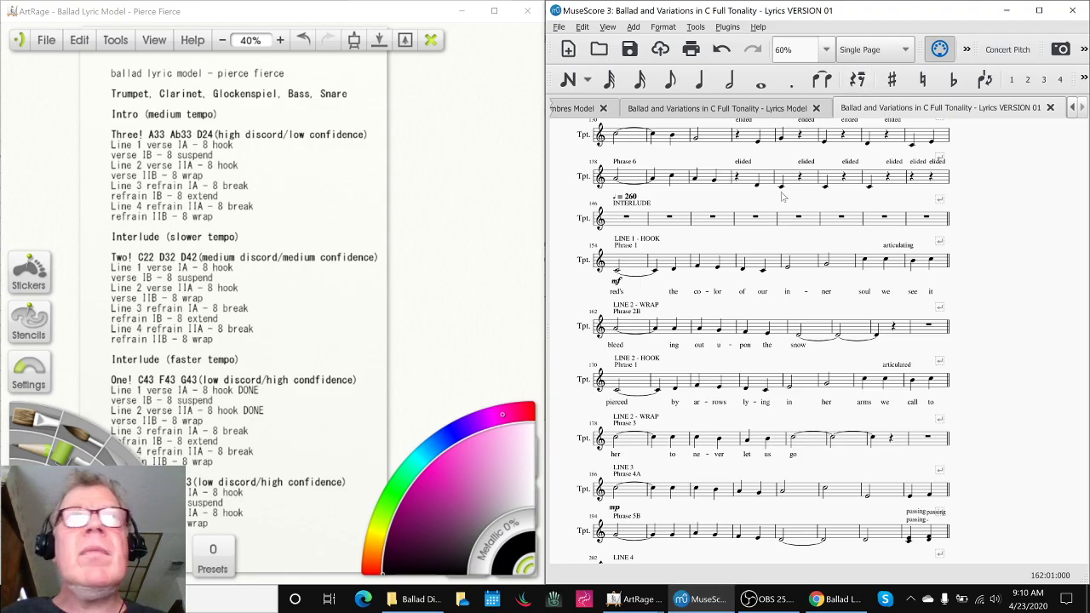
{"action": "left_click", "coordinate": [441, 179]}
Step: Hide ArtRage's toolbars and panels using Clear Canvas Mode (Tab)
{"action": "key", "text": "Tab"}
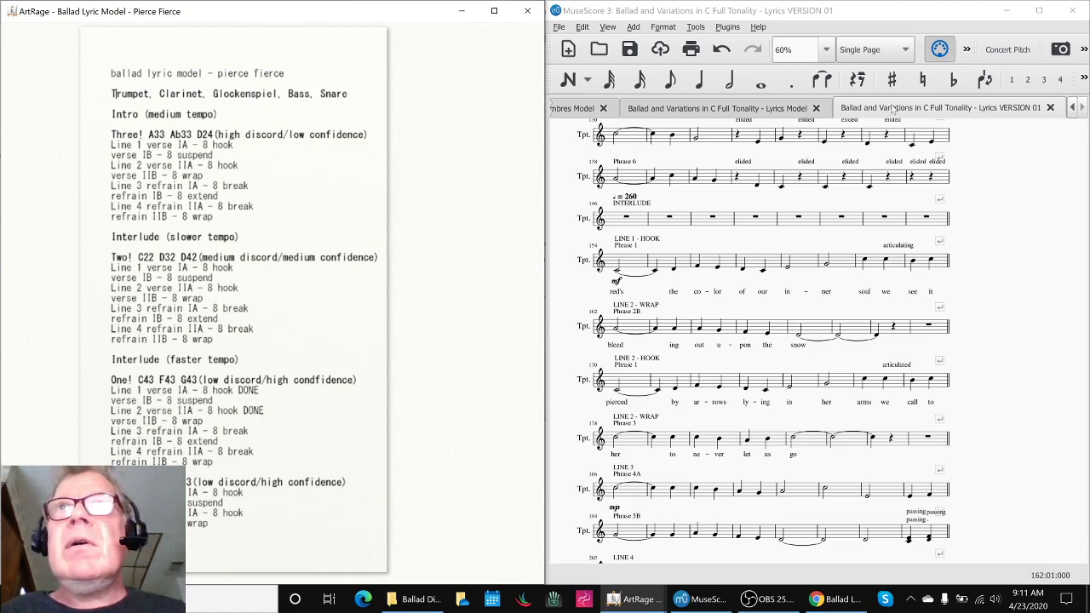
Step: Switch to the Lyrics Model score, skim it, and return to its first page
{"action": "left_click", "coordinate": [790, 112]}
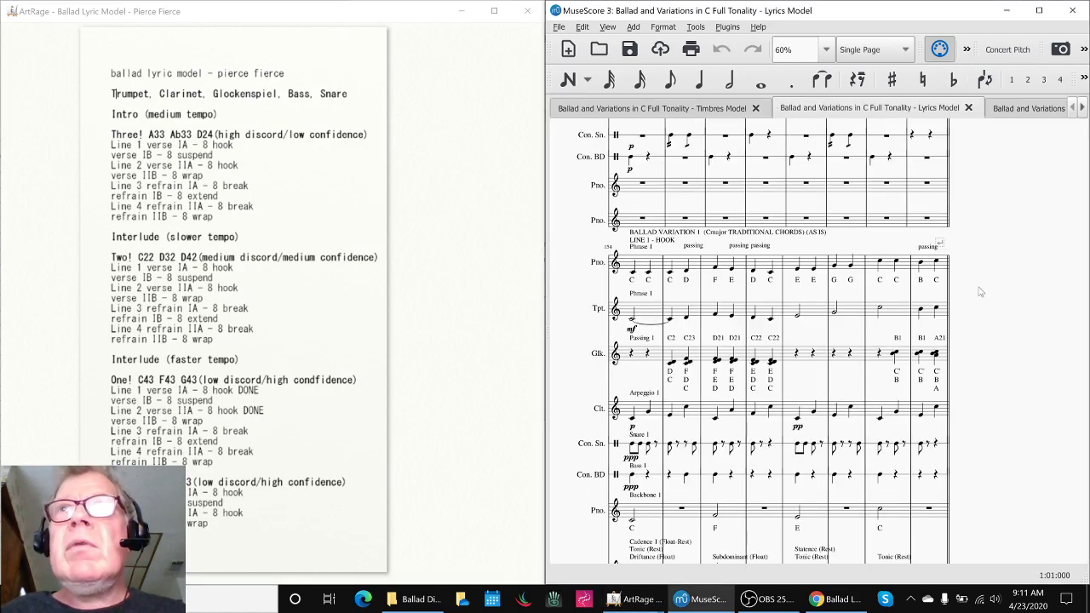
{"action": "scroll", "coordinate": [980, 292], "scroll_direction": "down", "scroll_amount": 5}
{"action": "scroll", "coordinate": [979, 292], "scroll_direction": "down", "scroll_amount": 5}
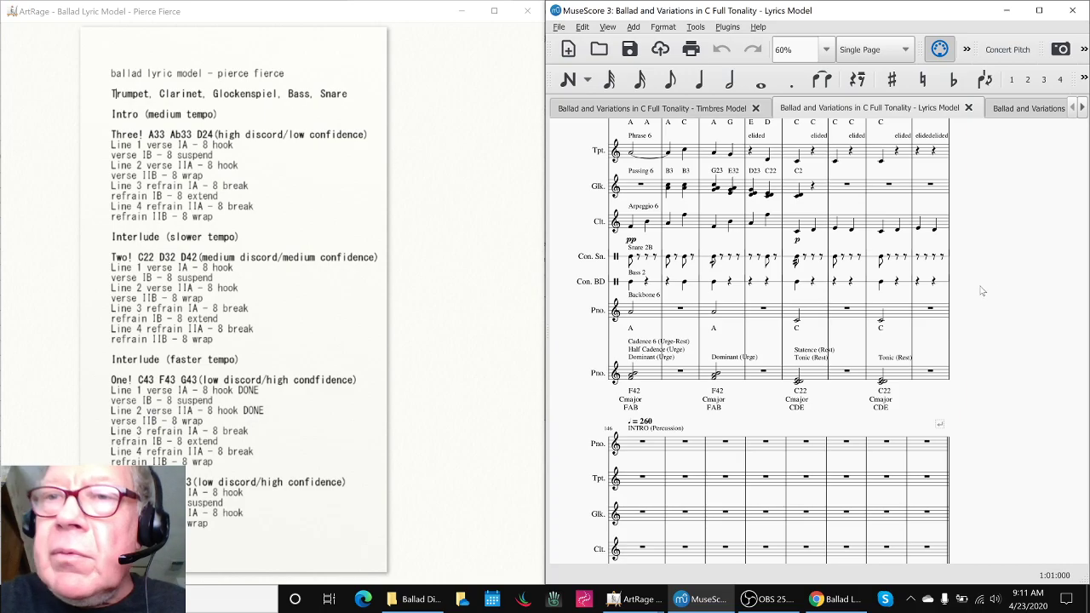
{"action": "key", "text": "ctrl+Home"}
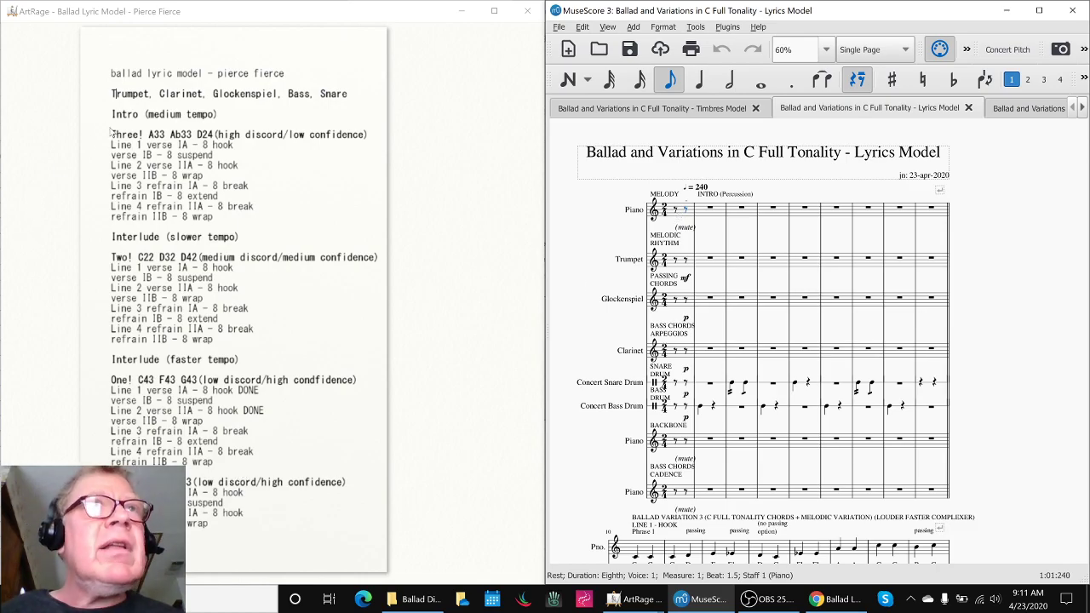
{"action": "left_click", "coordinate": [113, 94]}
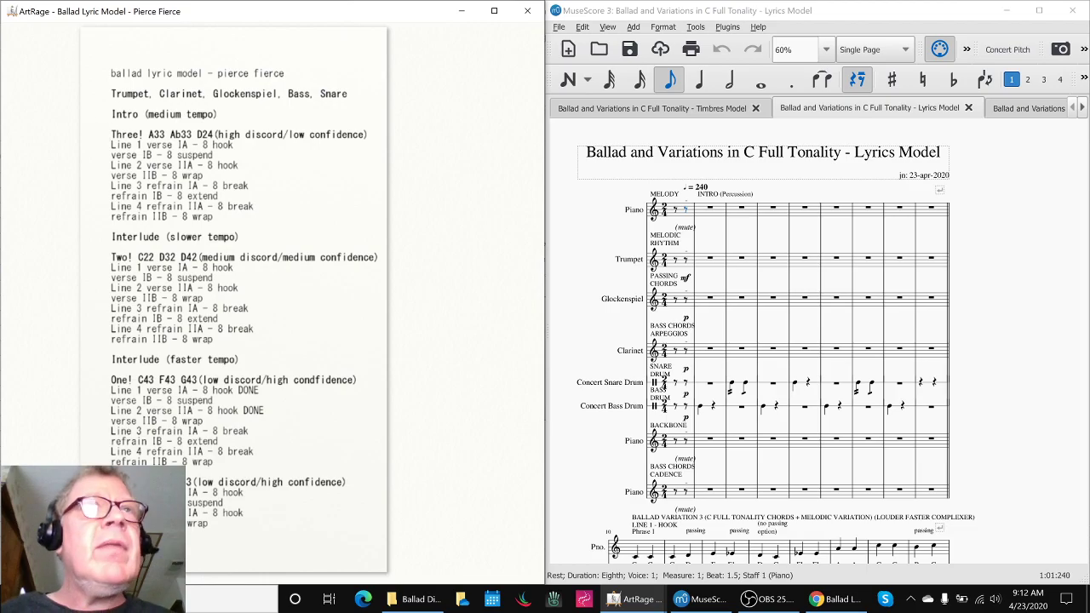
{"action": "left_click", "coordinate": [681, 215]}
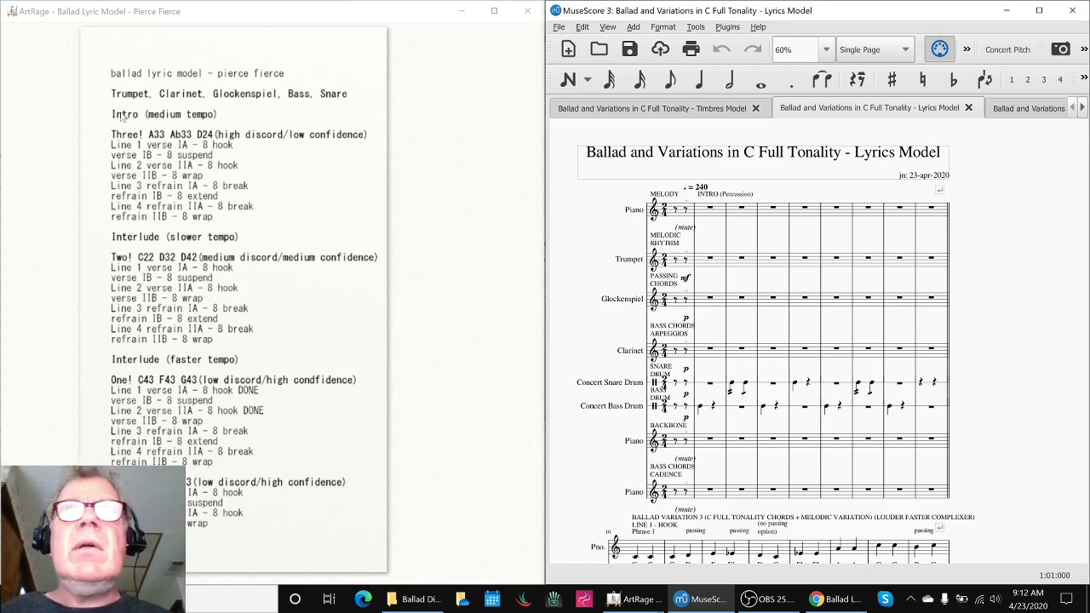
Step: Start Lyrics Model playback and mark the line currently playing in the ArtRage model
{"action": "left_click", "coordinate": [121, 119]}
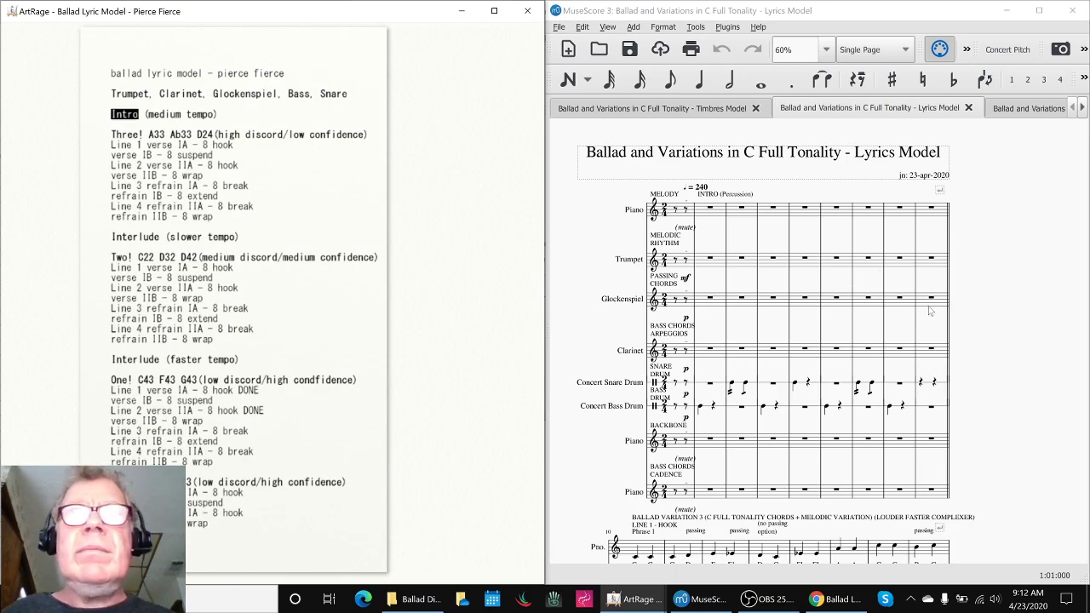
{"action": "left_click", "coordinate": [613, 226]}
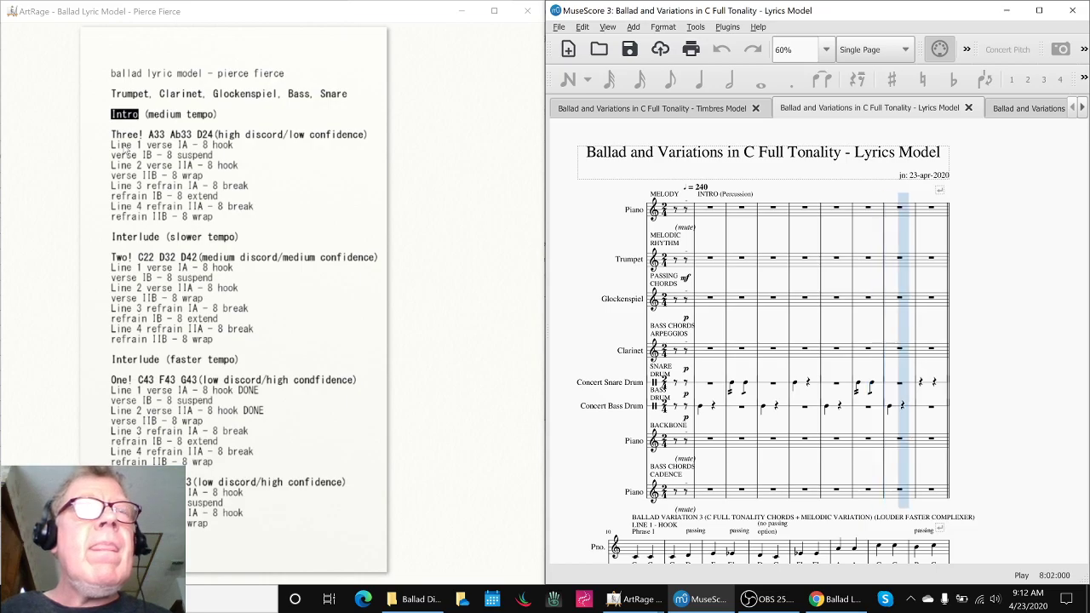
{"action": "double_click", "coordinate": [122, 146]}
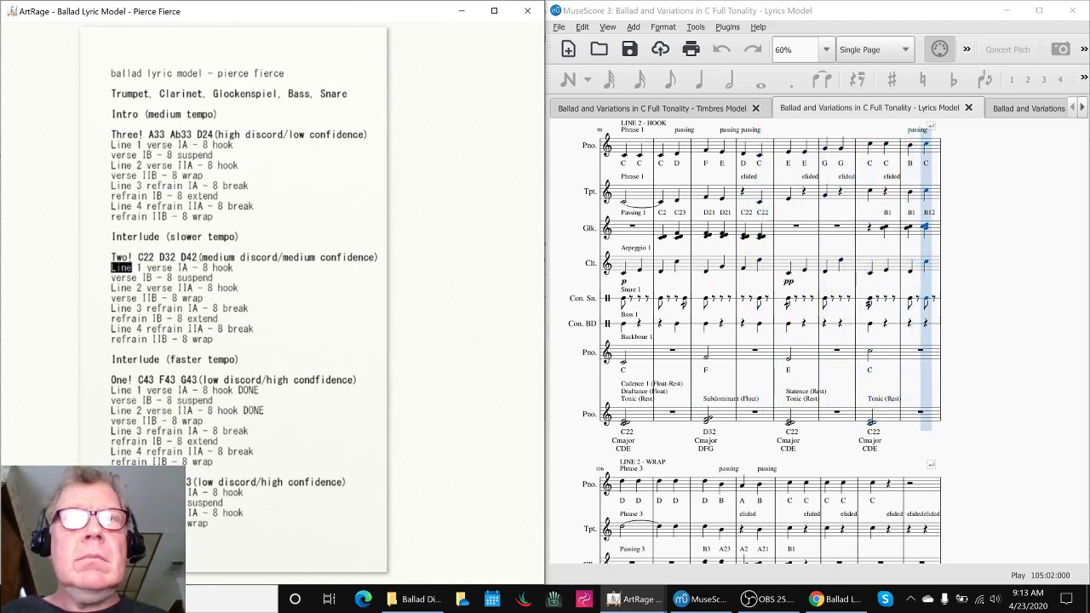
Step: Move the ArtRage line marker down two rows as playback advances
{"action": "key", "text": "Down"}
{"action": "key", "text": "Down"}
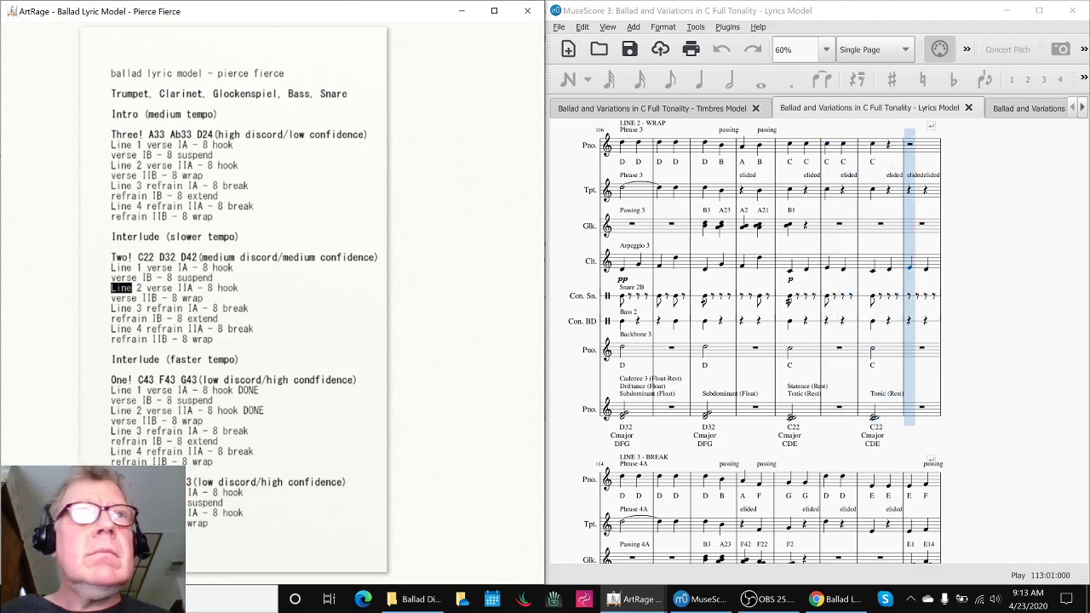
{"action": "key", "text": "Down"}
{"action": "key", "text": "Down"}
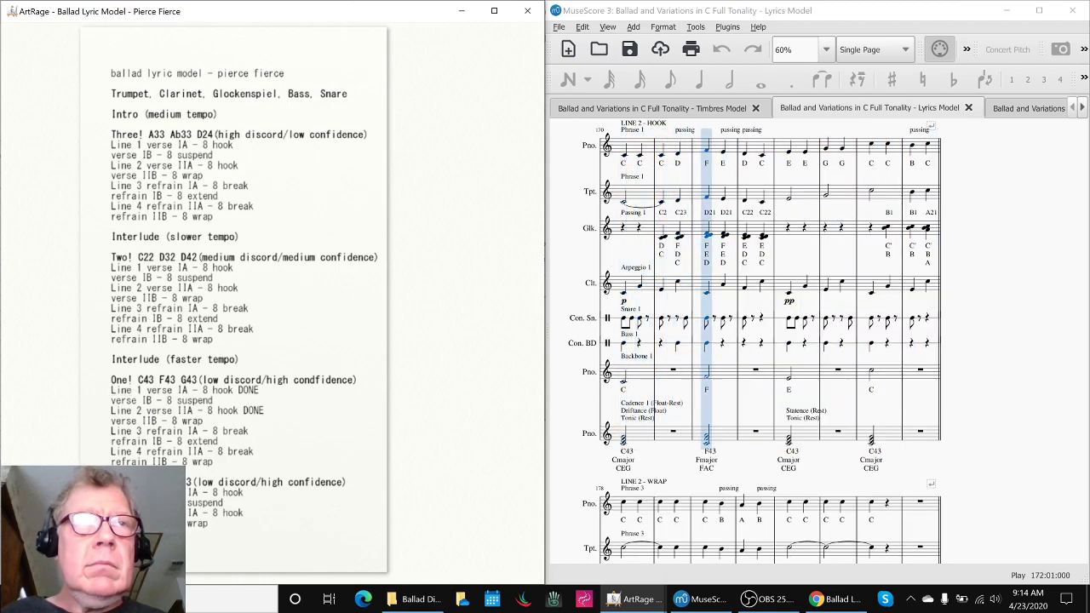
Step: Mark the Line 2, 3 and 4 rows as they play, then bring OBS forward after Fine
{"action": "double_click", "coordinate": [121, 410]}
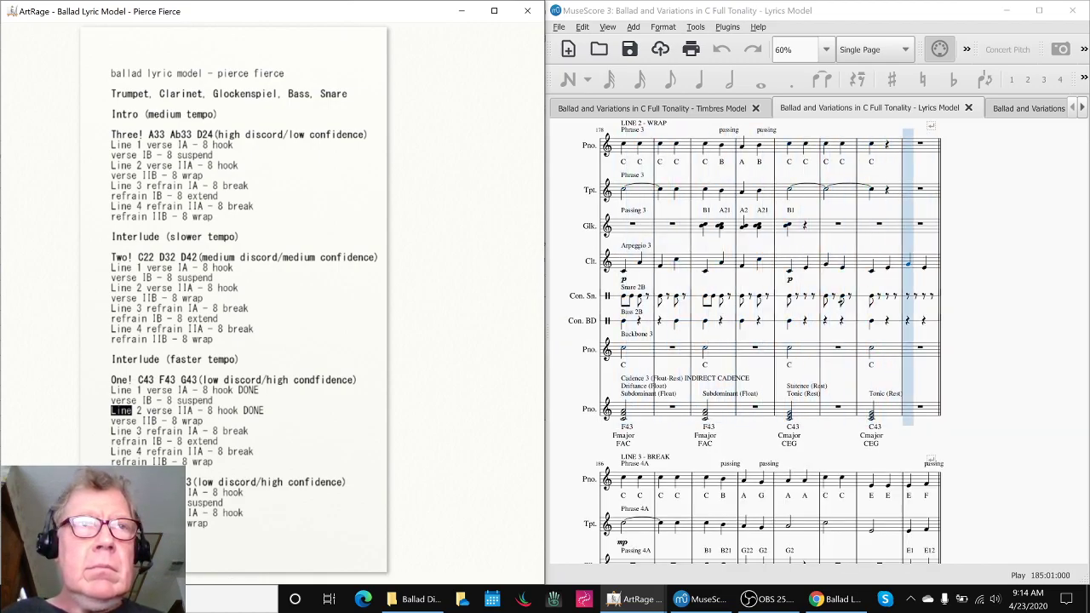
{"action": "double_click", "coordinate": [121, 431]}
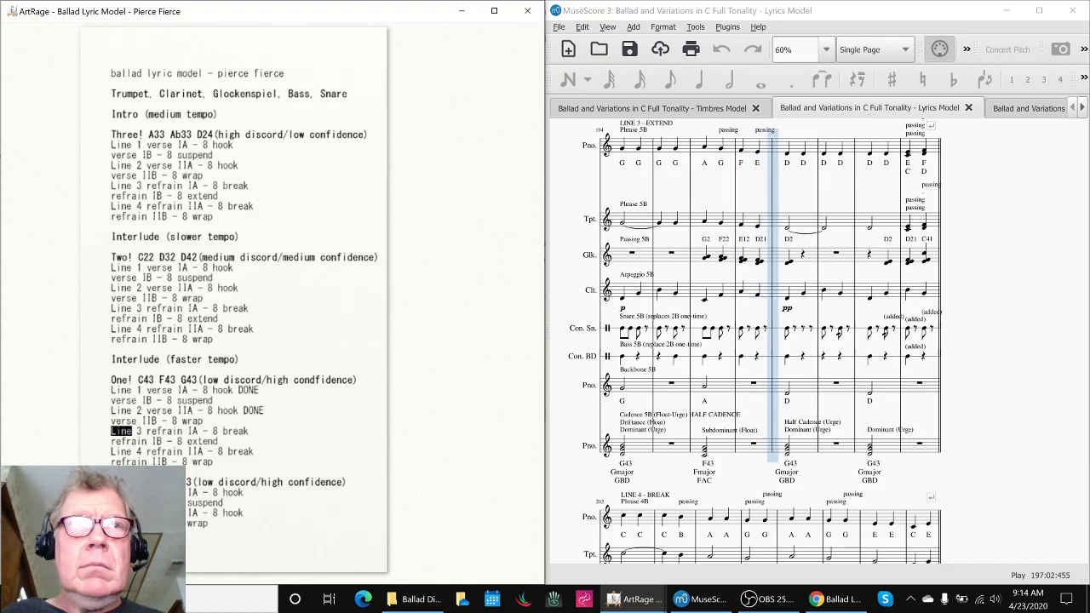
{"action": "left_click", "coordinate": [112, 451]}
{"action": "double_click", "coordinate": [121, 451]}
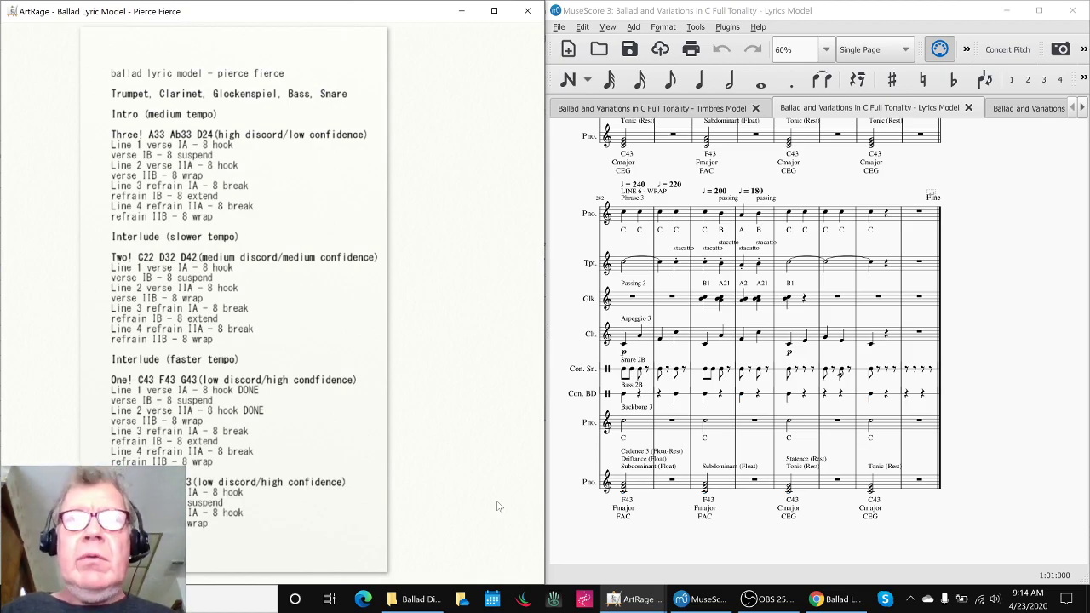
{"action": "left_click", "coordinate": [575, 521]}
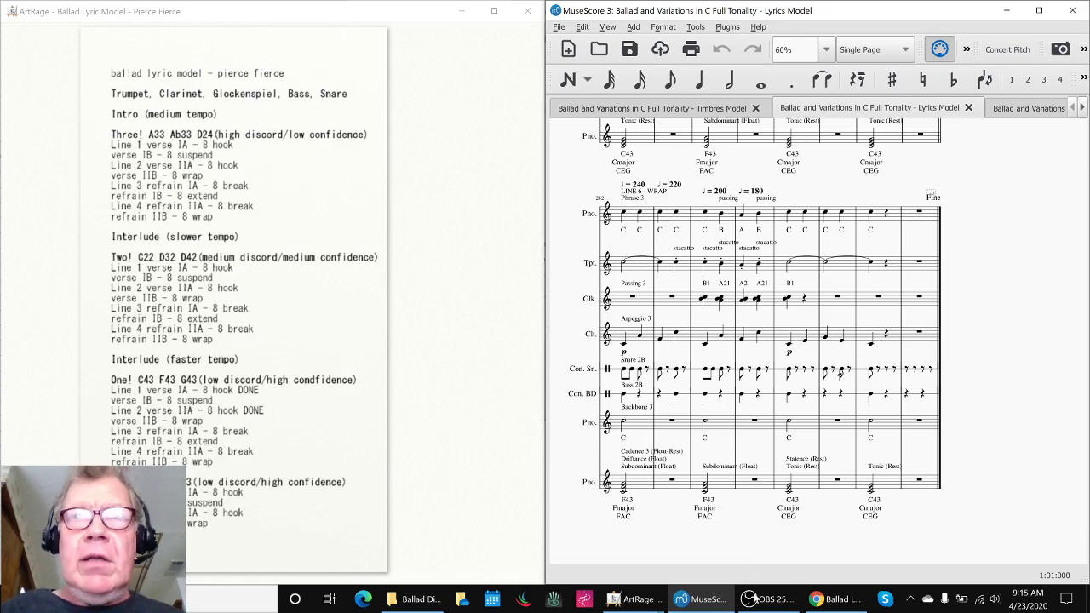
{"action": "left_click", "coordinate": [766, 599]}
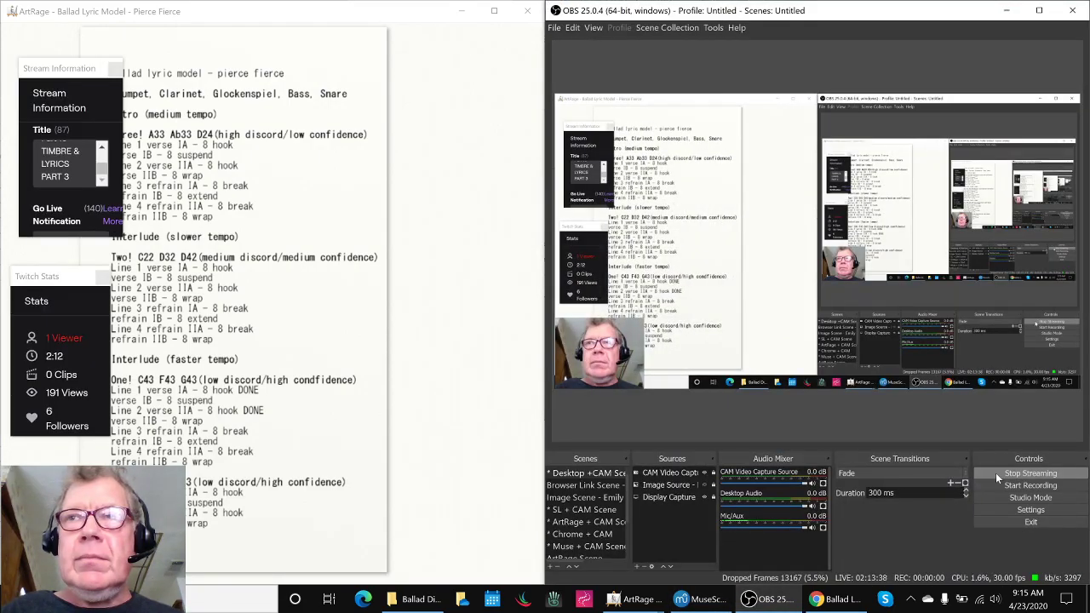